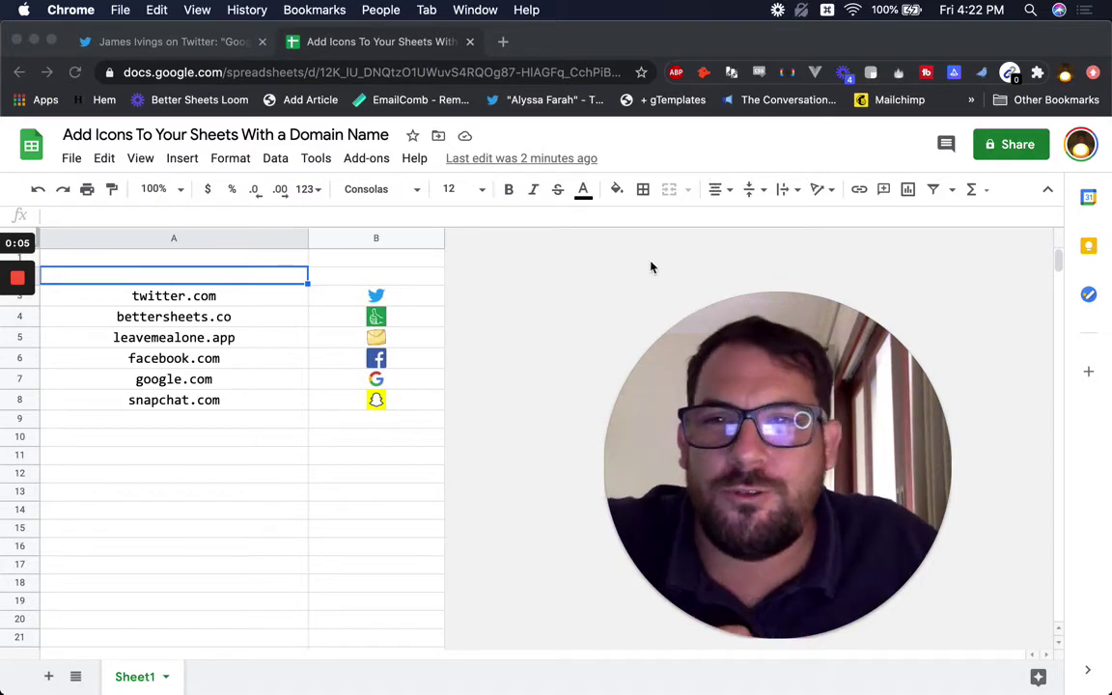
Step: Switch to the Twitter thread showing Google's favicon API tip
left_click(159, 43)
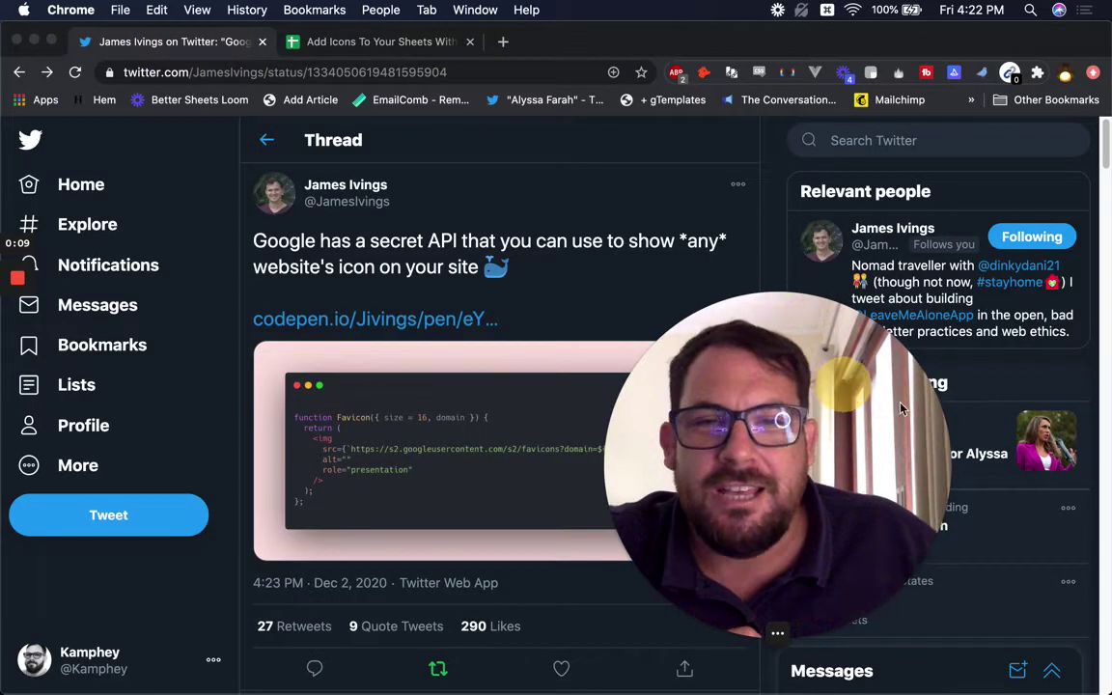
Step: Read through the favicon API tweet thread, then return to the domain-icon spreadsheet
left_click_drag(900, 409, 1001, 438)
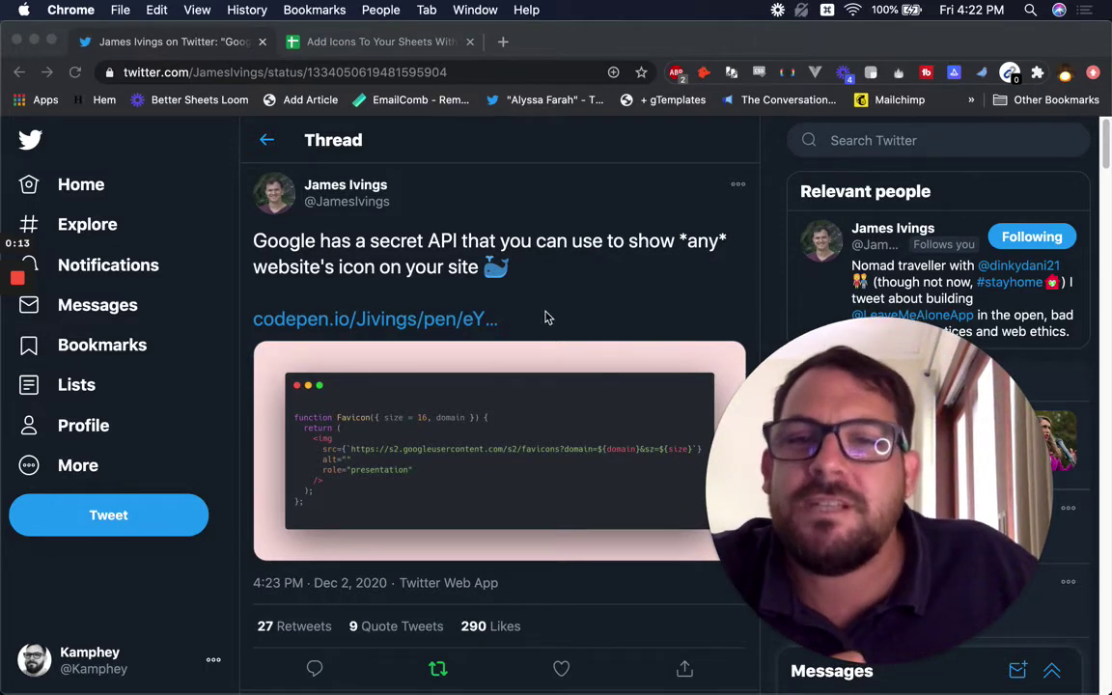
scroll(405, 410, "down", 1)
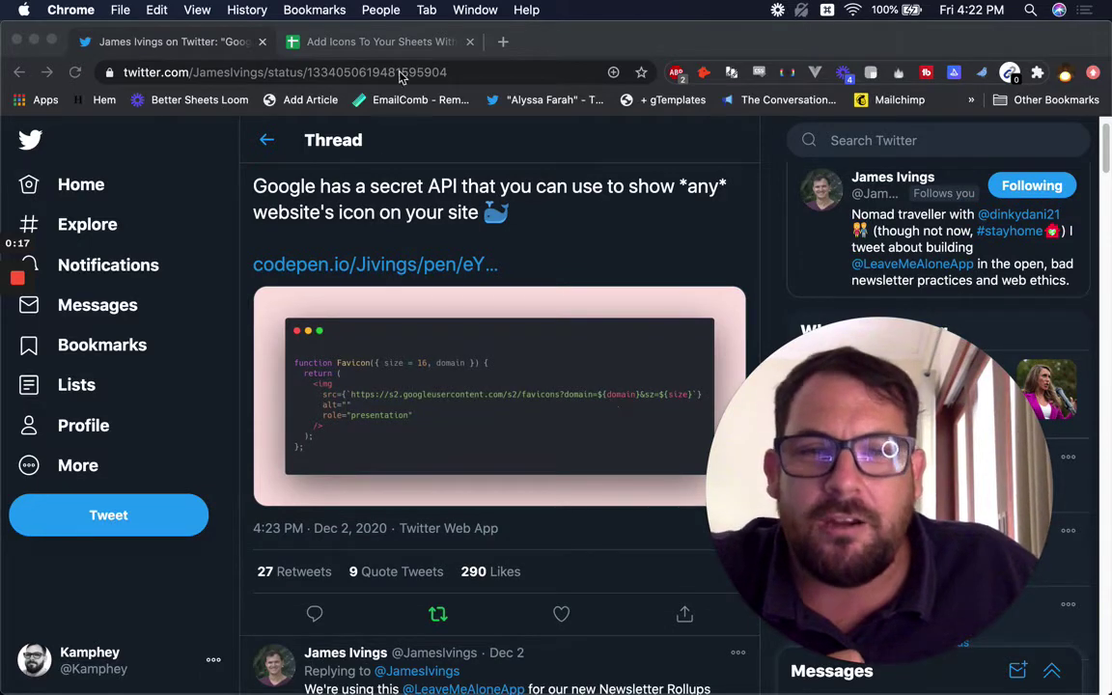
left_click(371, 42)
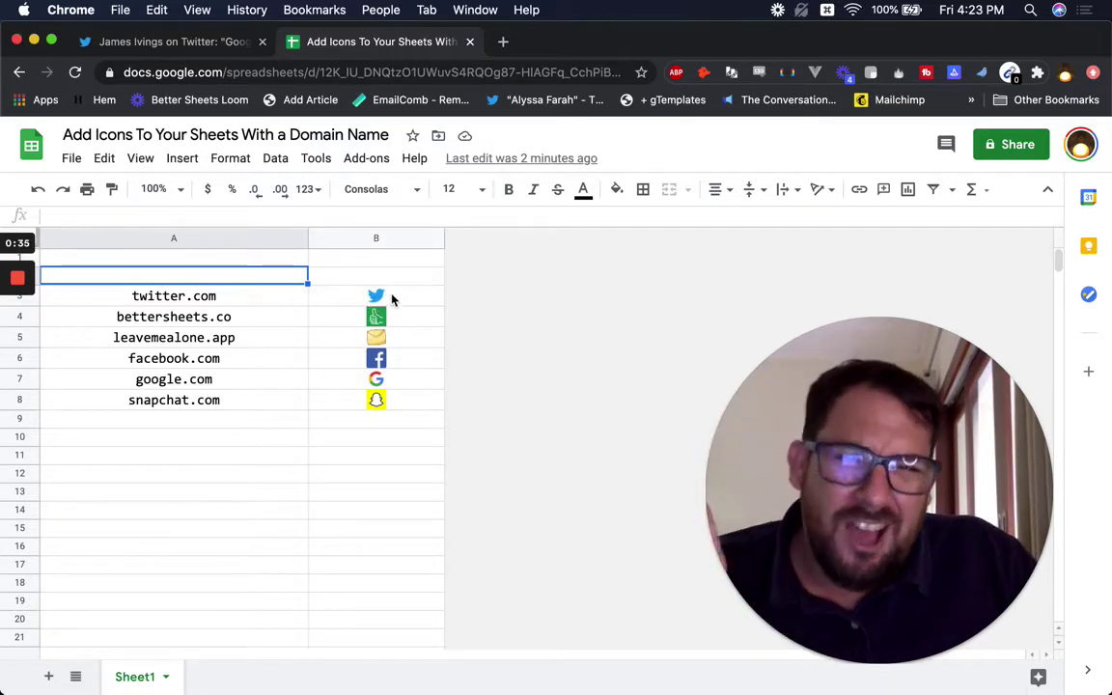
Step: Select twitter.com's icon cell B3 and open its =image favicon formula for editing
left_click(392, 302)
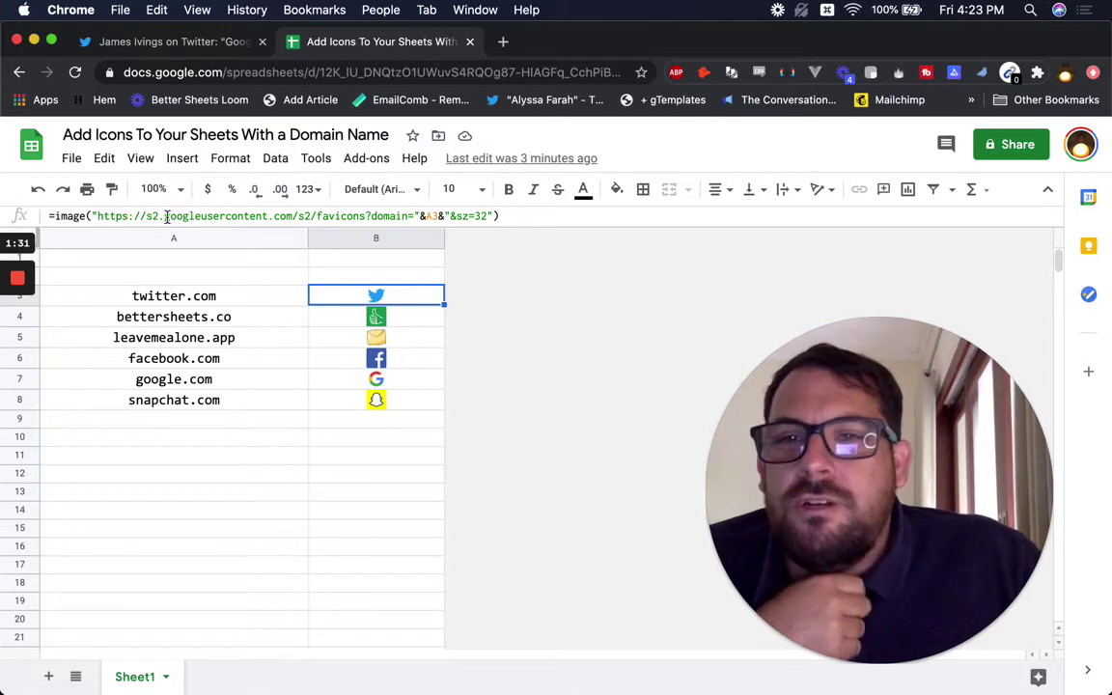
left_click(318, 215)
Step: Change the size parameter in B3's favicon URL from sz=32 to sz=10
left_click(371, 215)
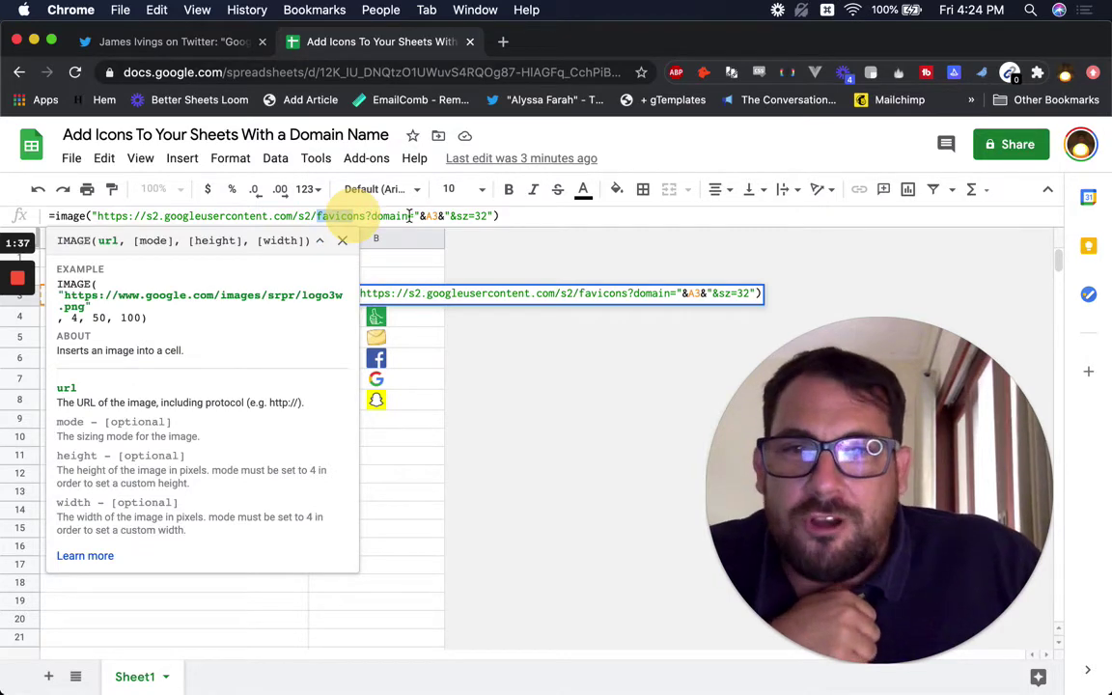
left_click(425, 215)
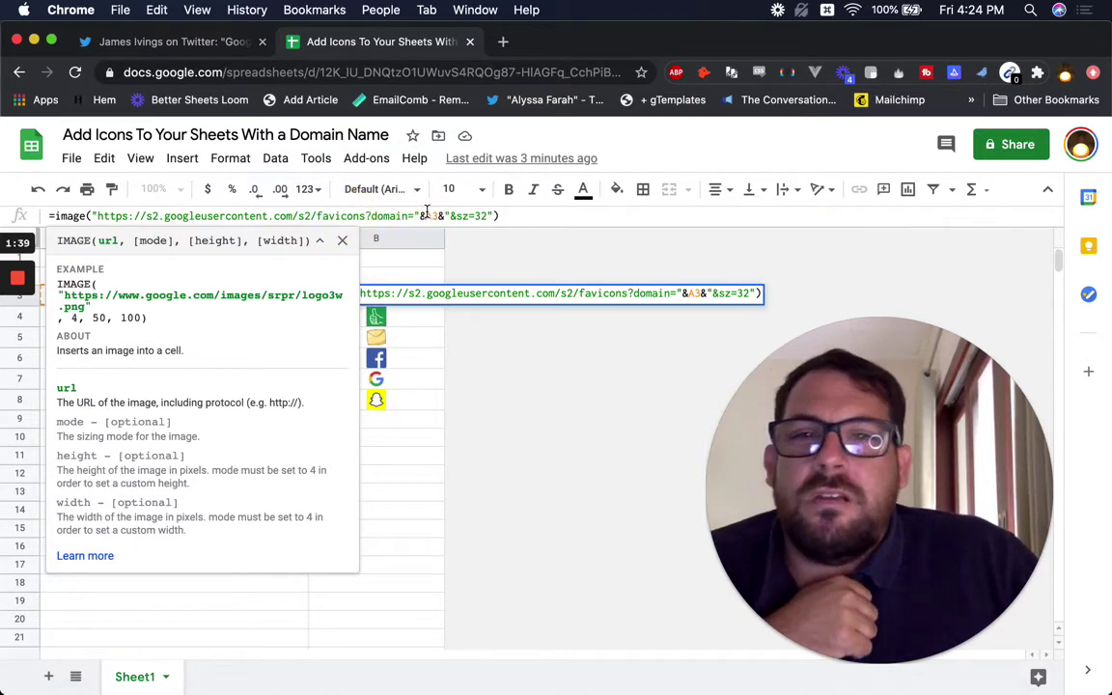
left_click_drag(426, 216, 449, 218)
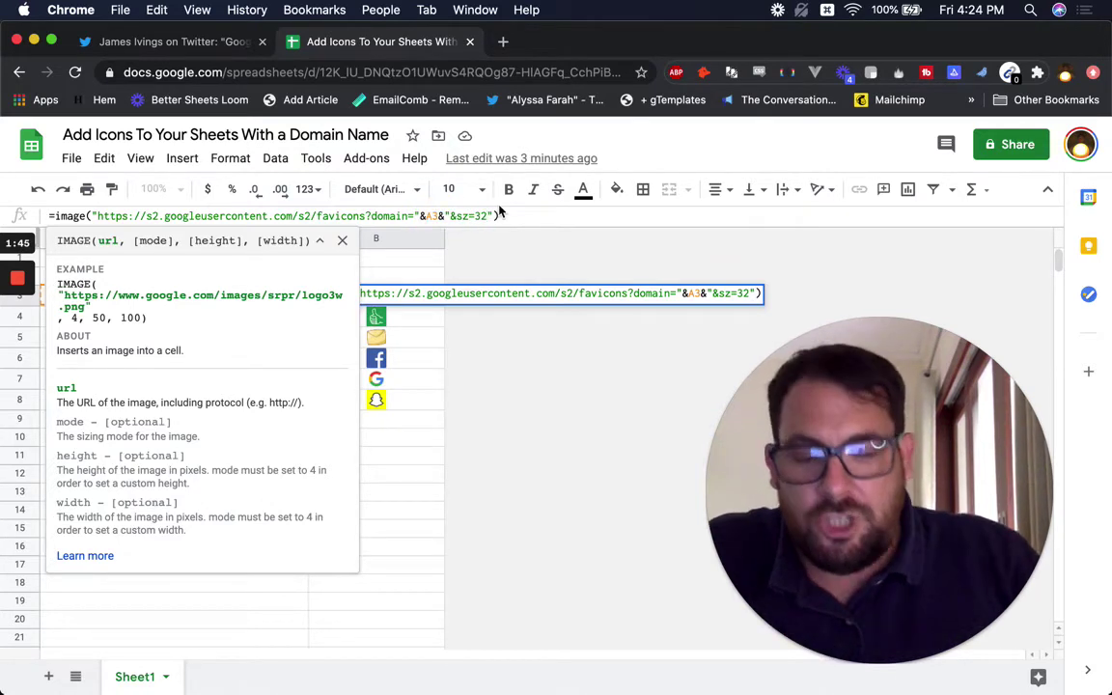
type("10")
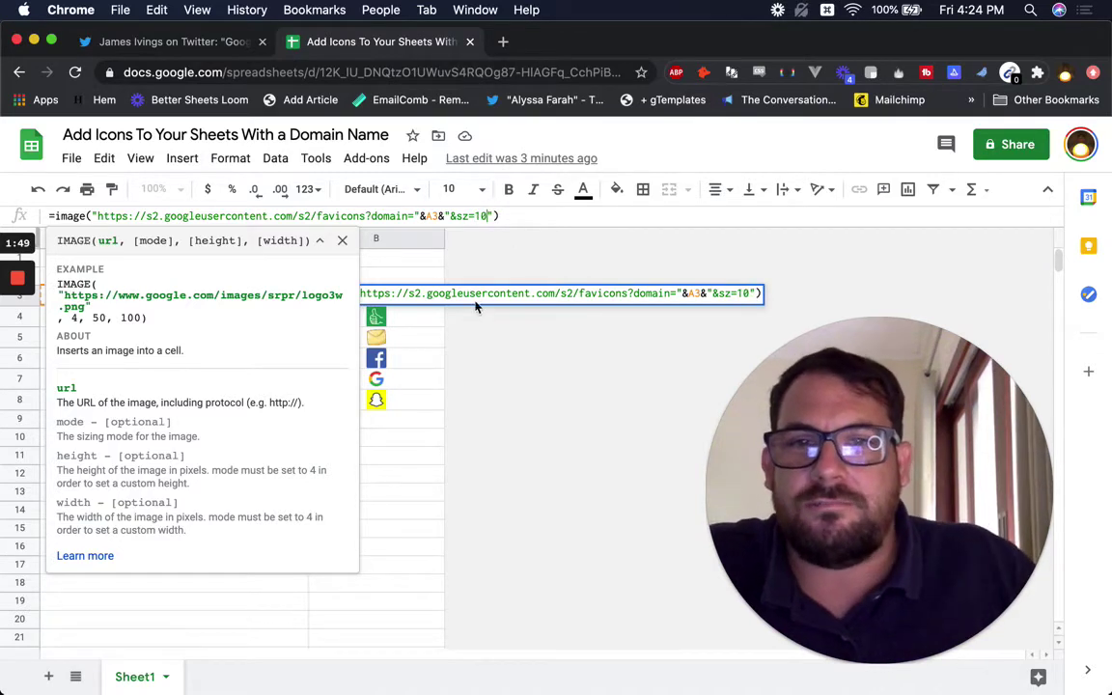
key("Return")
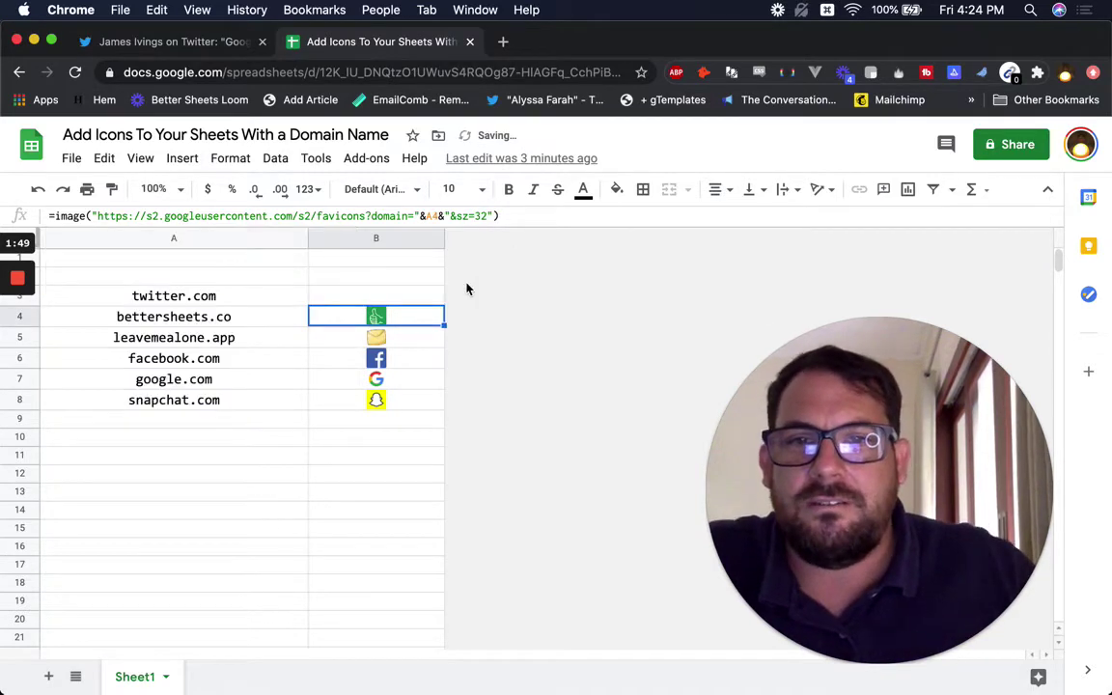
left_click(388, 299)
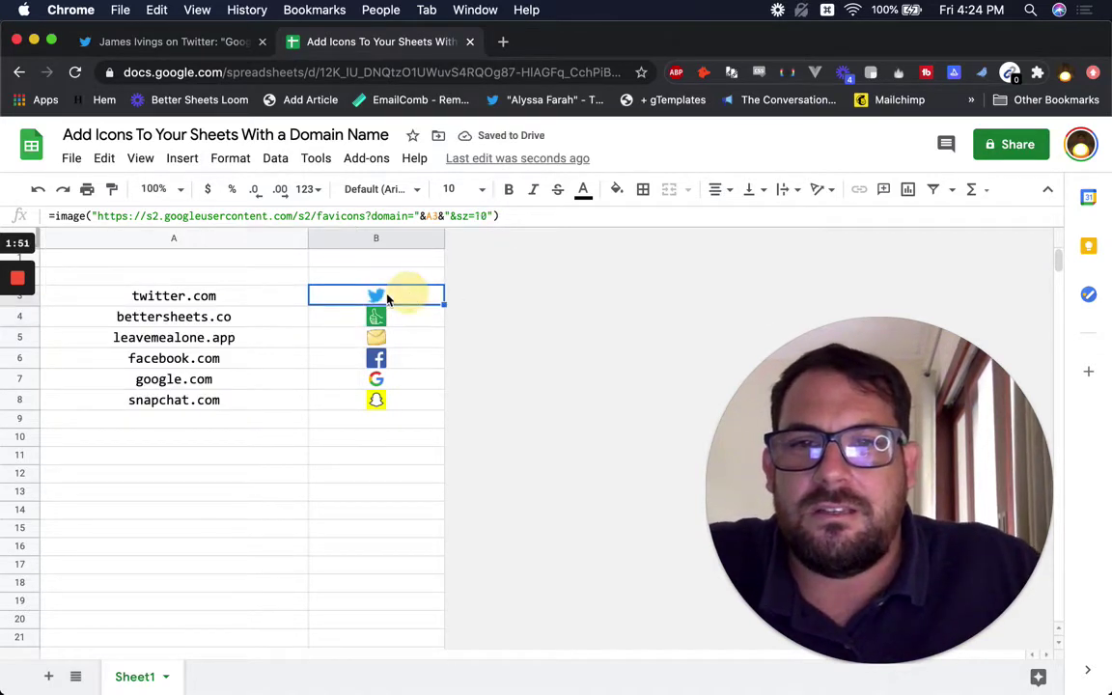
Step: Select the six favicon cells B3:B8 and copy them
left_click(376, 238)
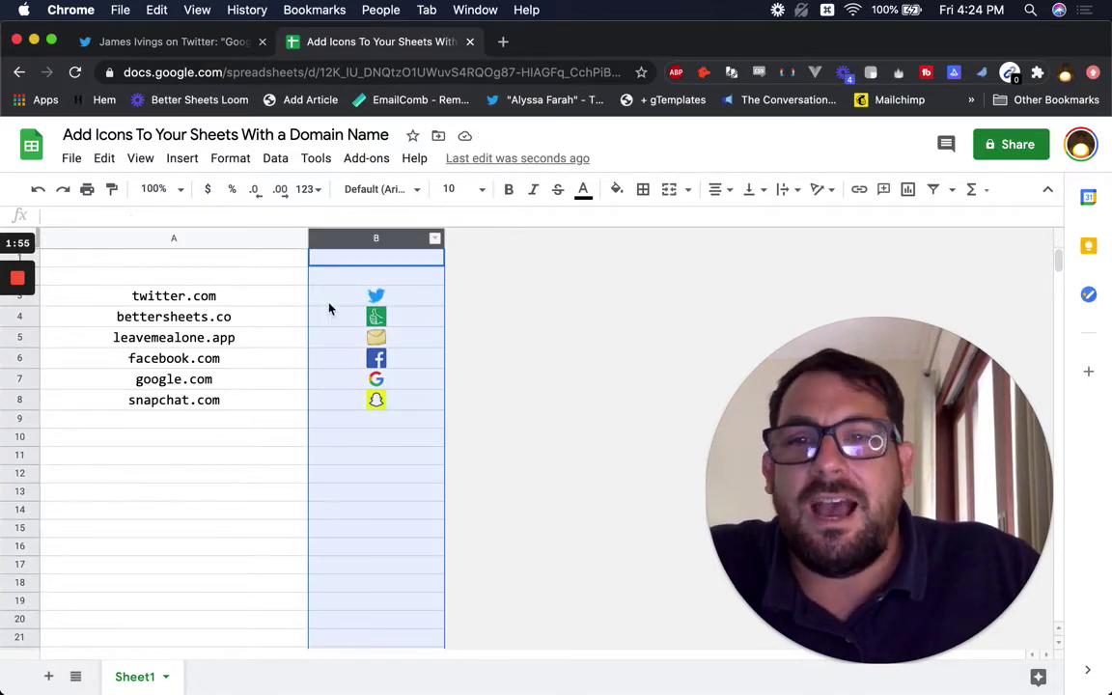
left_click_drag(352, 299, 337, 409)
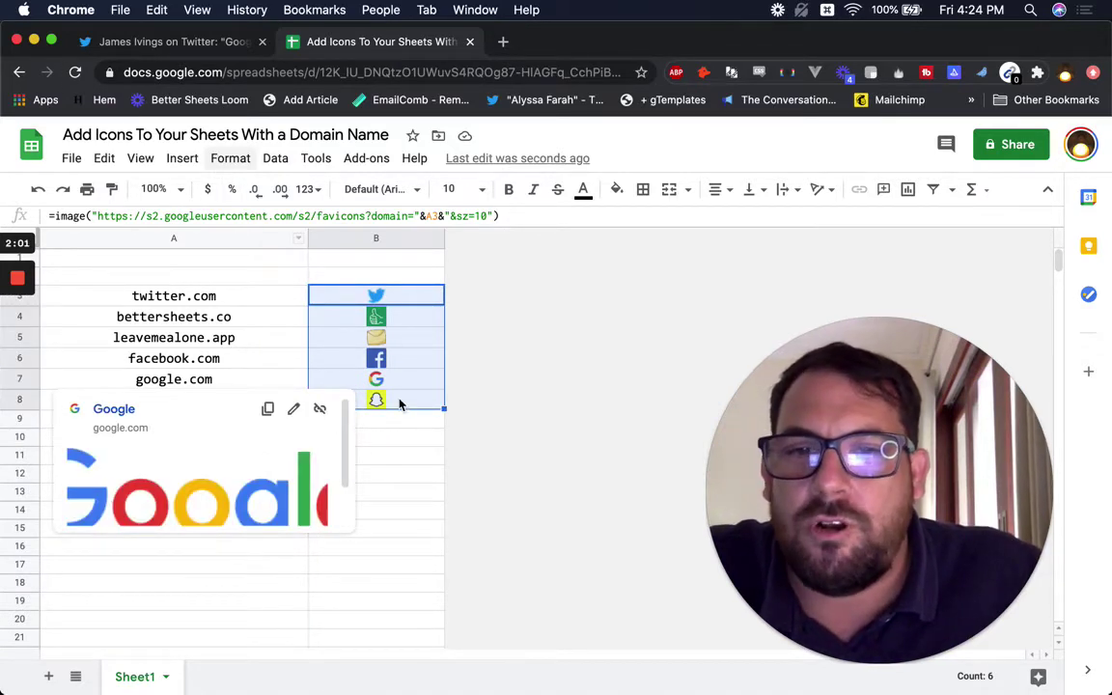
key("ctrl+c")
Step: Set B3's favicon size back to sz=32
left_click(407, 299)
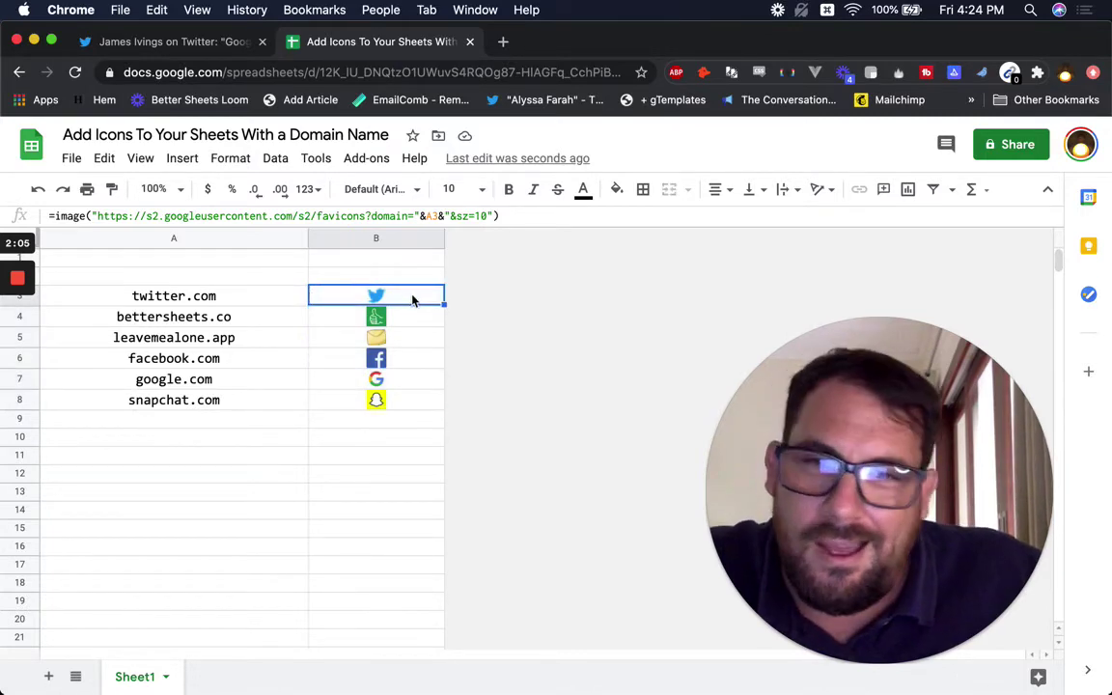
double_click(483, 217)
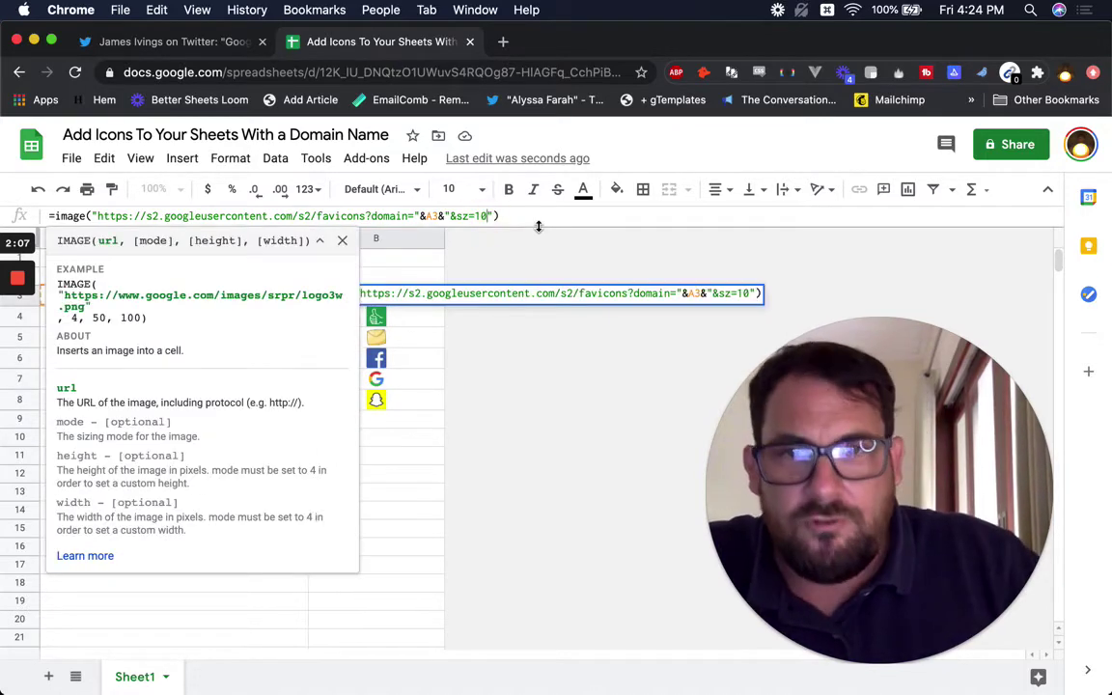
type("32")
key("Return")
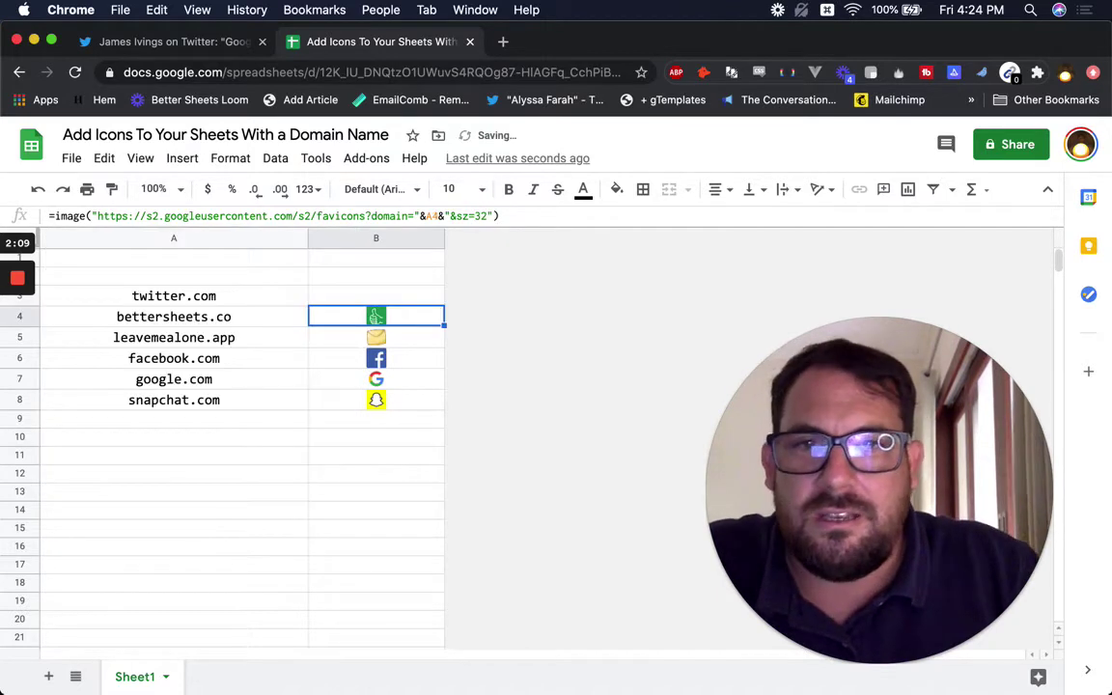
Step: Try a larger favicon size of 105 in B3's formula
left_click(408, 294)
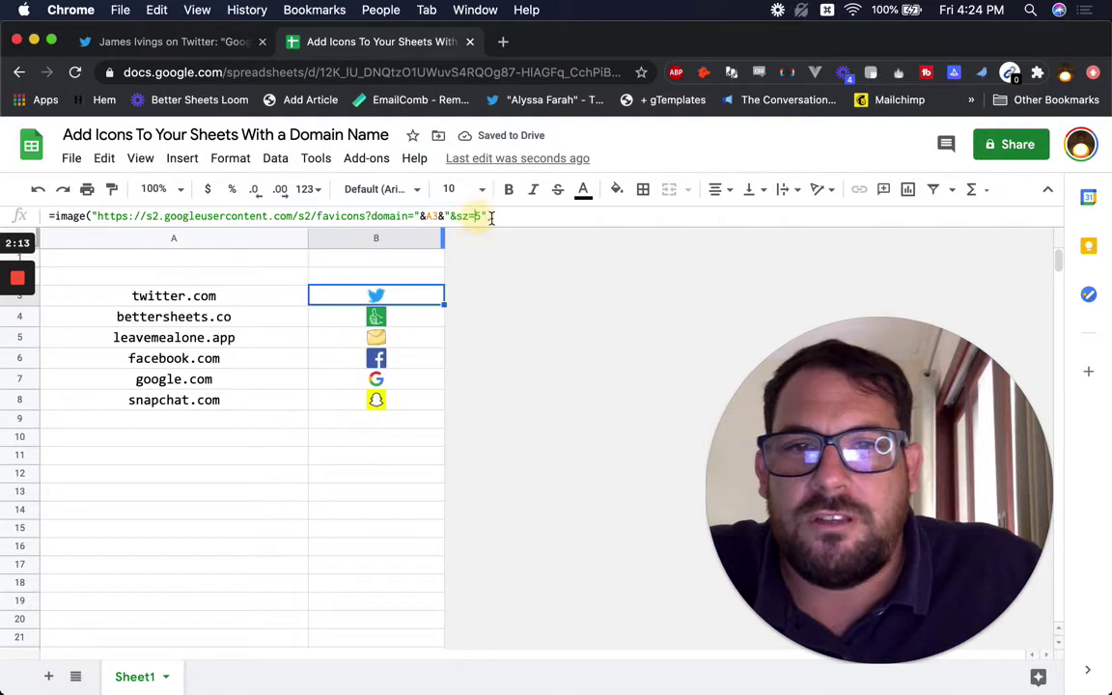
left_click(492, 216)
key("BackSpace")
key("BackSpace")
type("100")
key("Return")
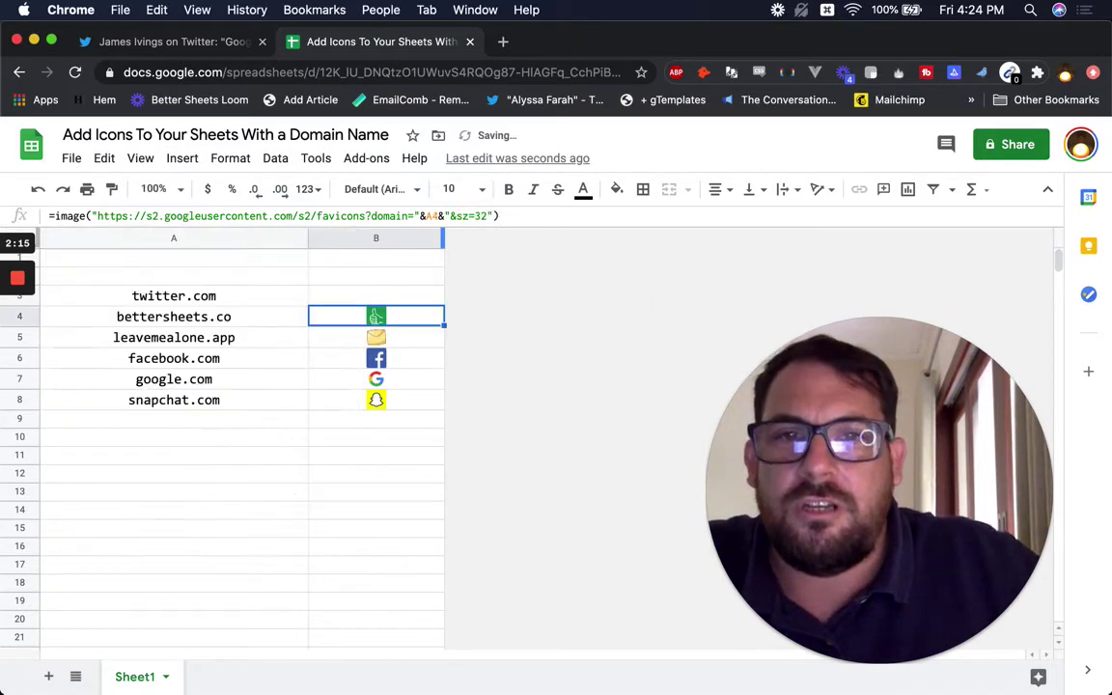
left_click(434, 295)
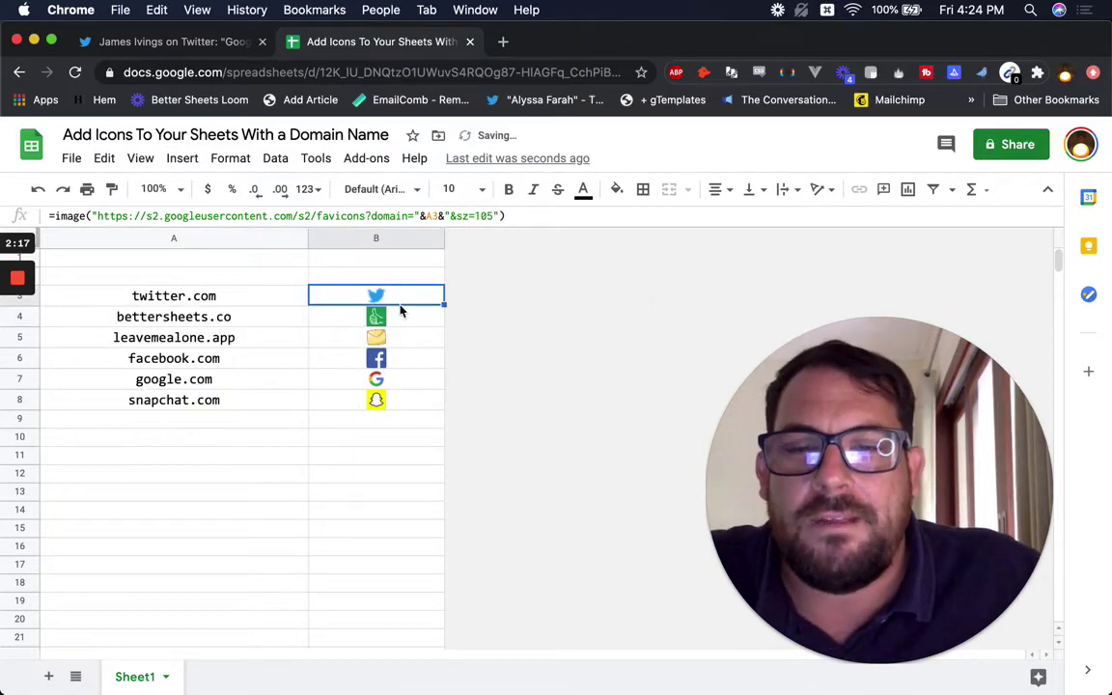
Step: Restore B3's favicon size to 32, then select B4's bettersheets.co formula text
left_click(489, 215)
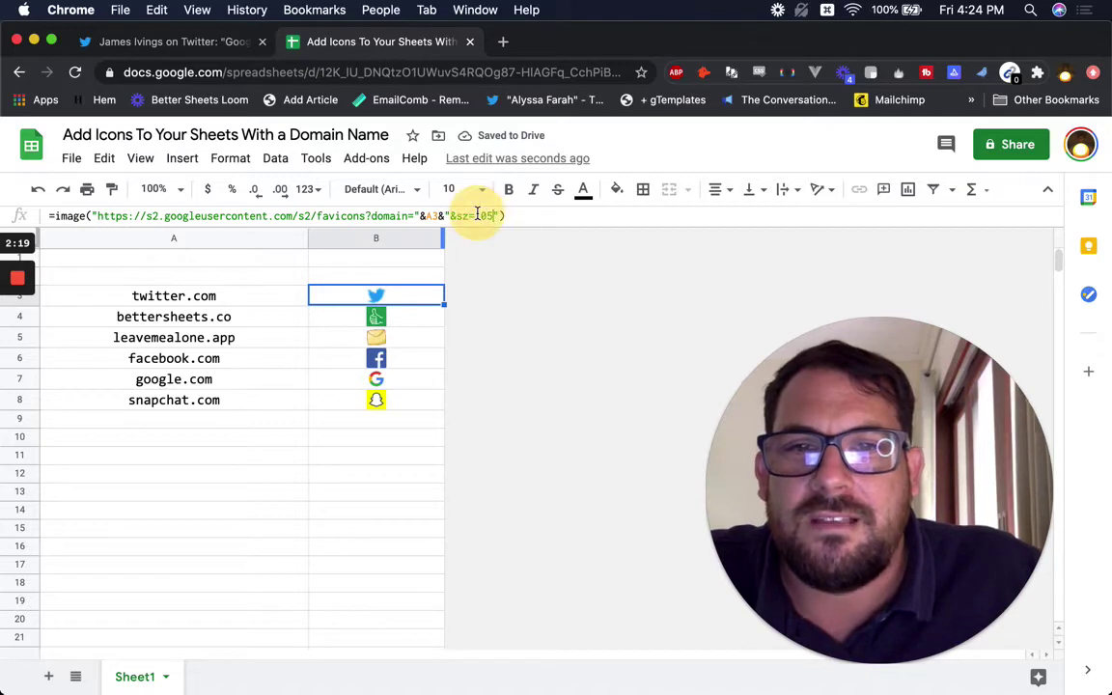
double_click(492, 215)
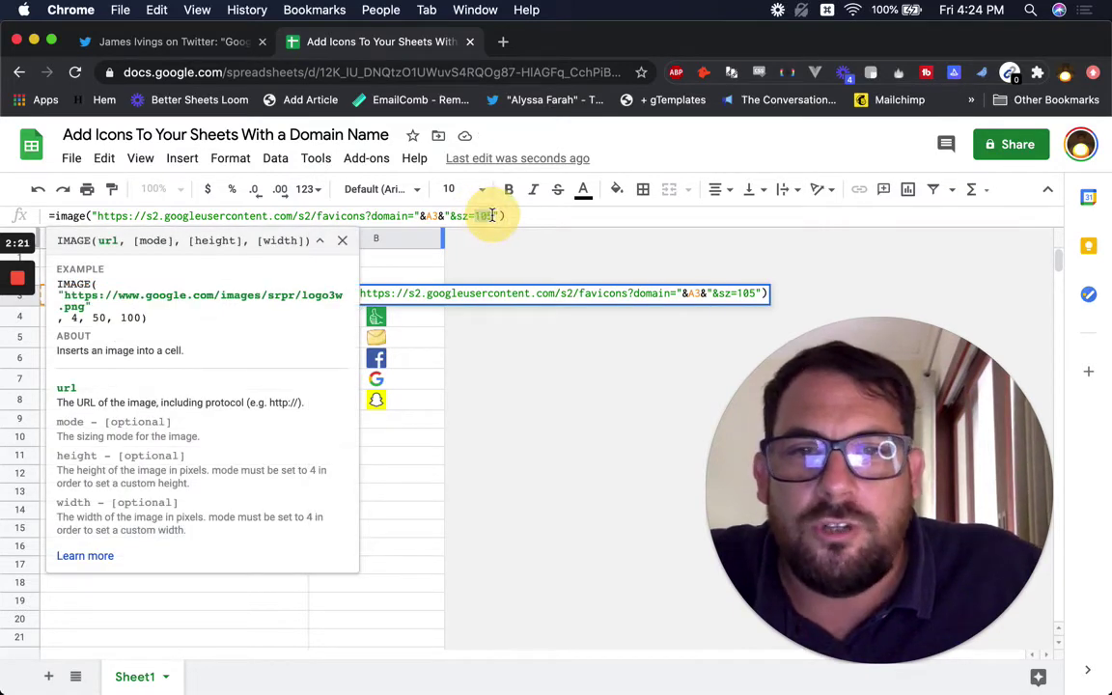
type("32")
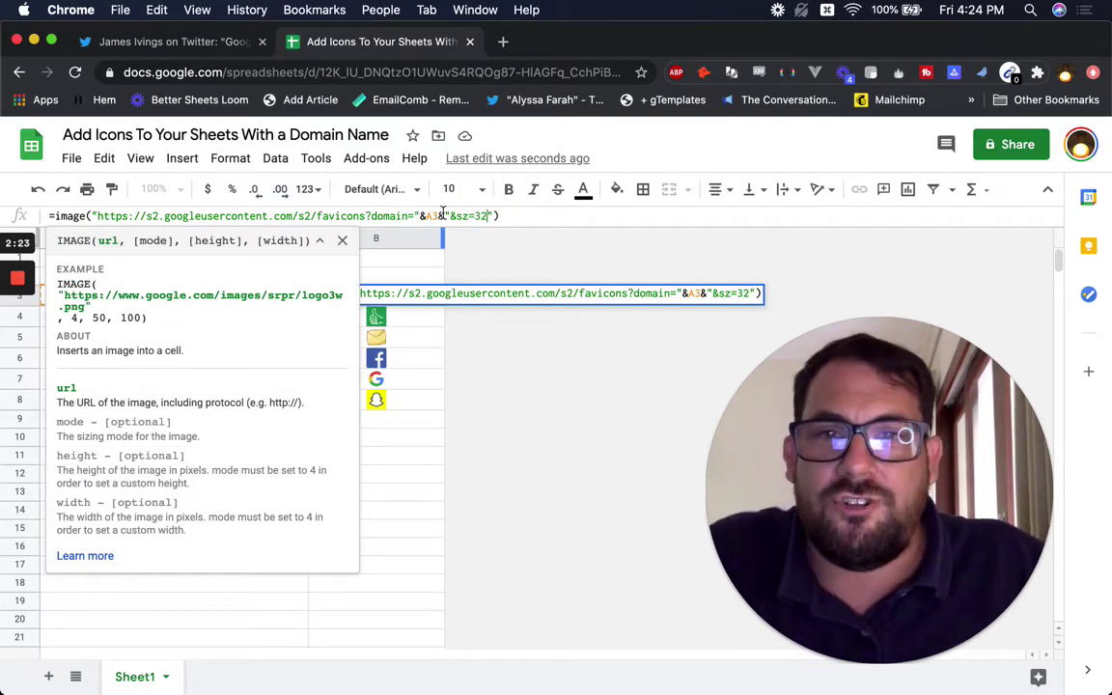
key("Return")
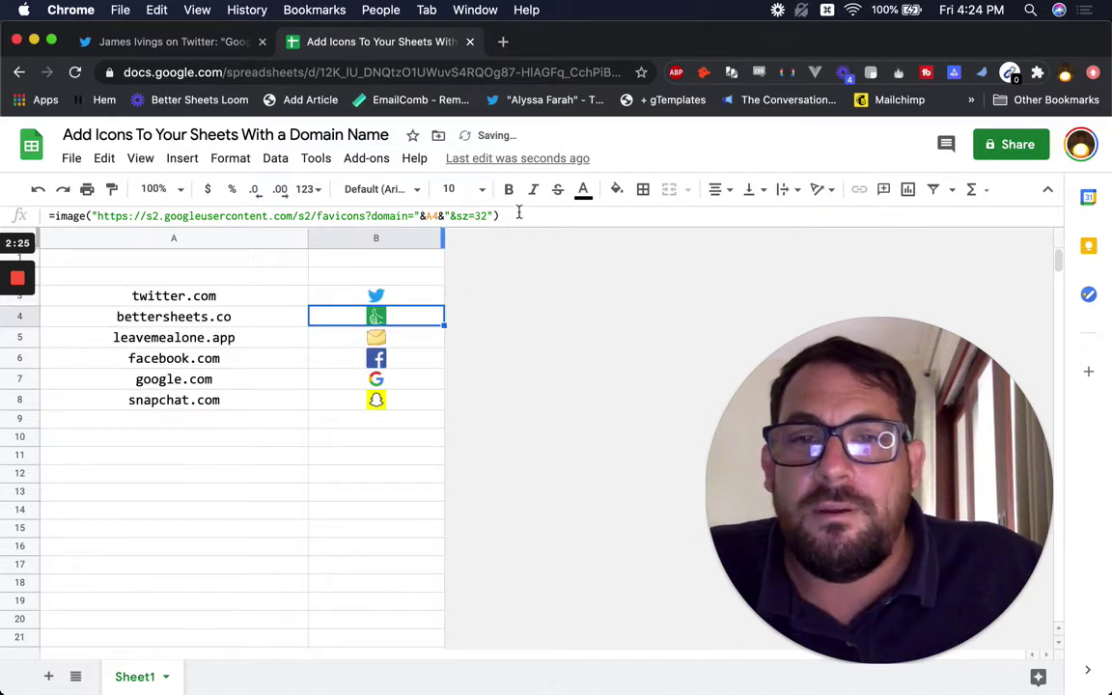
left_click(49, 217)
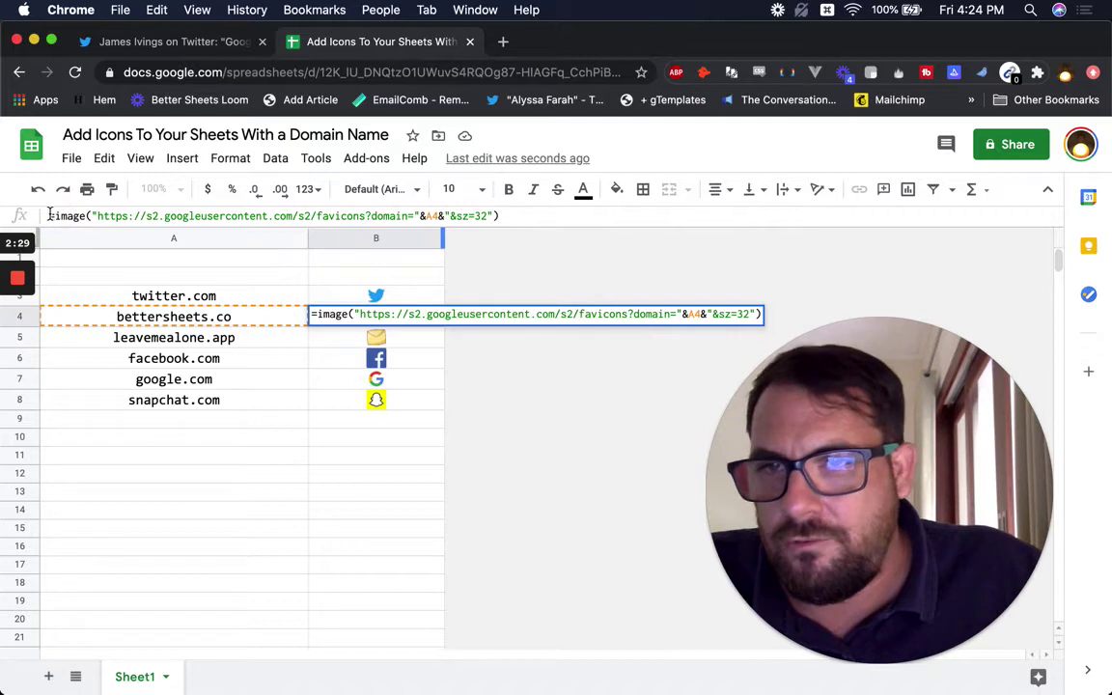
left_click_drag(63, 216, 619, 219)
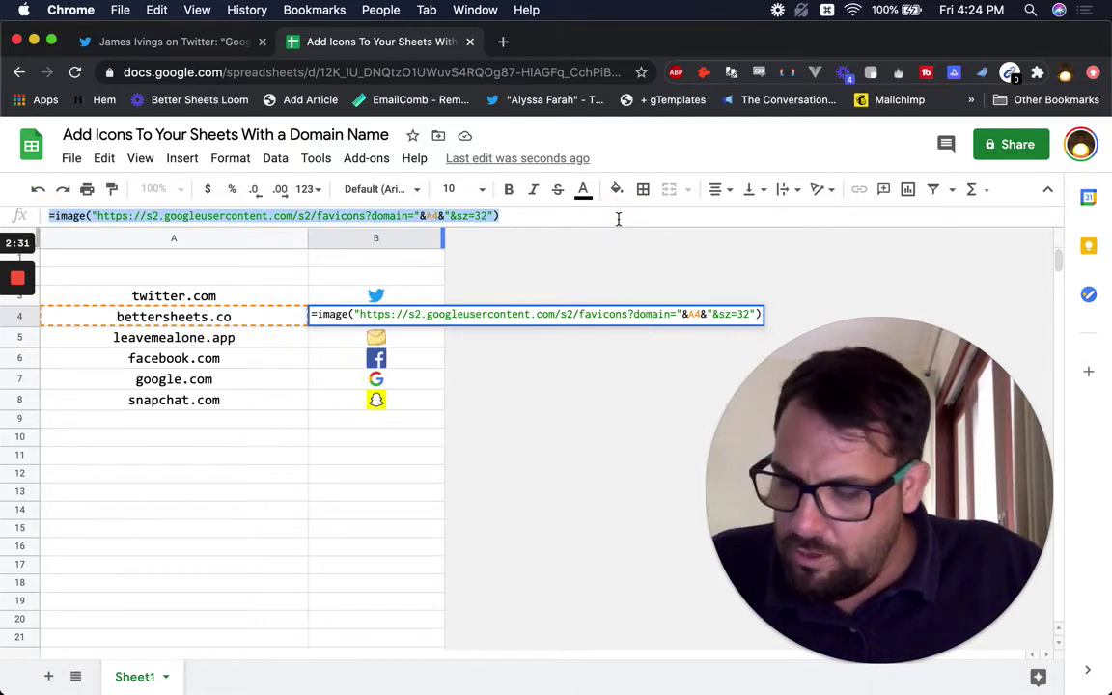
Step: Paste the IMAGE formula into B2 with bettersheets.co written in place of the A4 reference
left_click(335, 277)
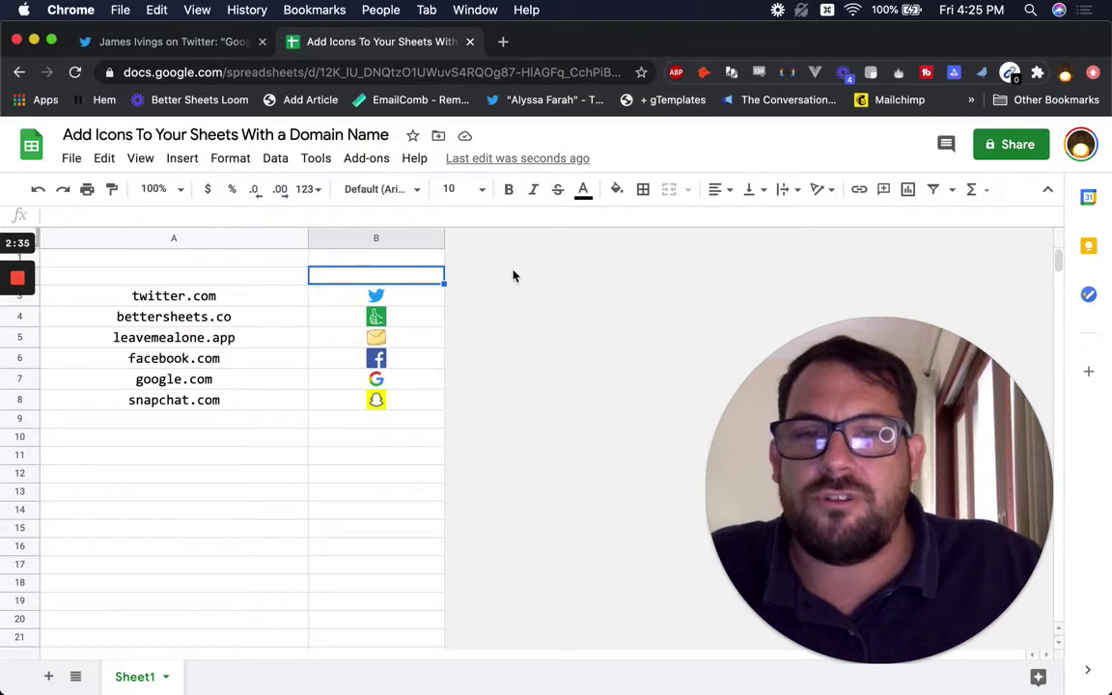
left_click(374, 275)
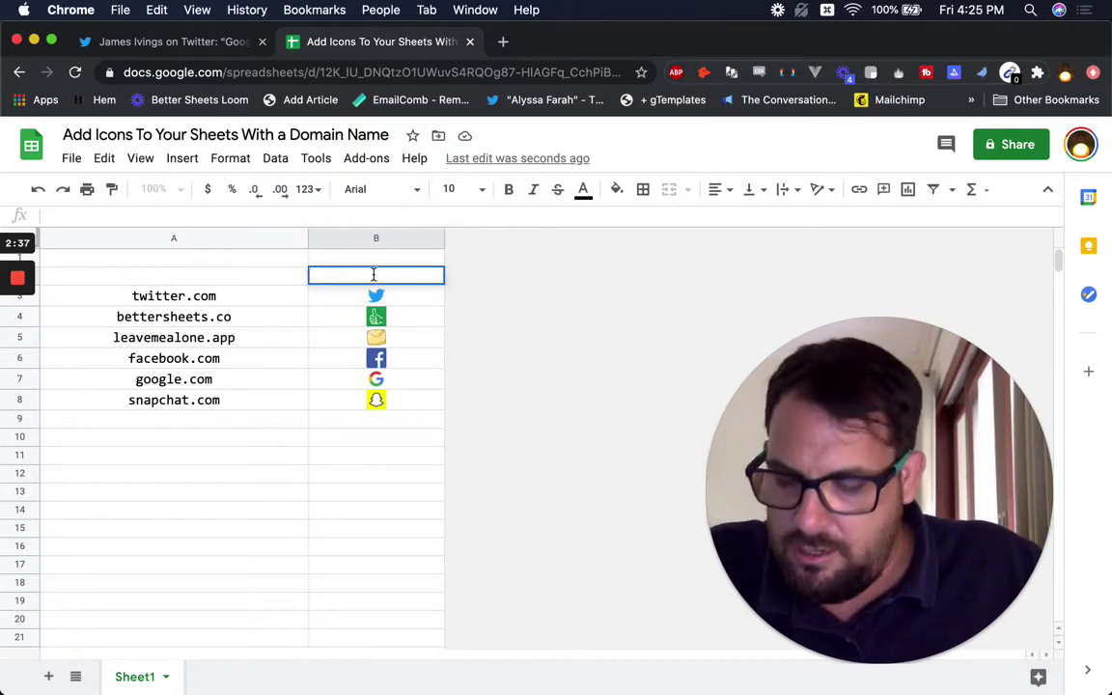
key("super+v")
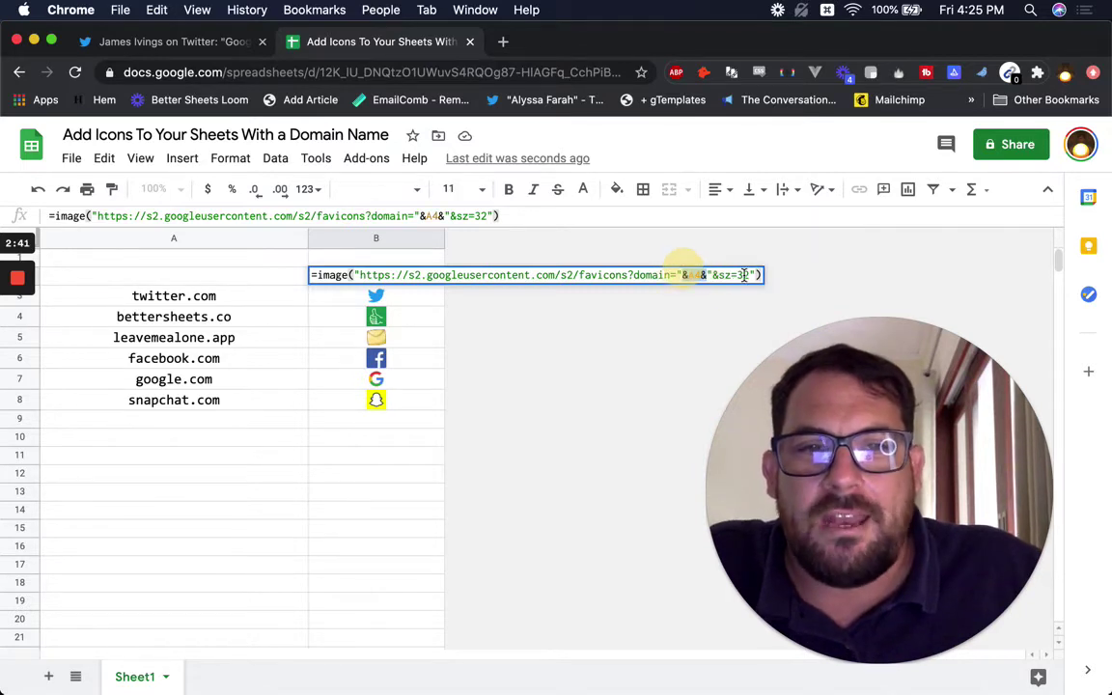
left_click_drag(684, 275, 710, 275)
key("BackSpace")
key("BackSpace")
key("BackSpace")
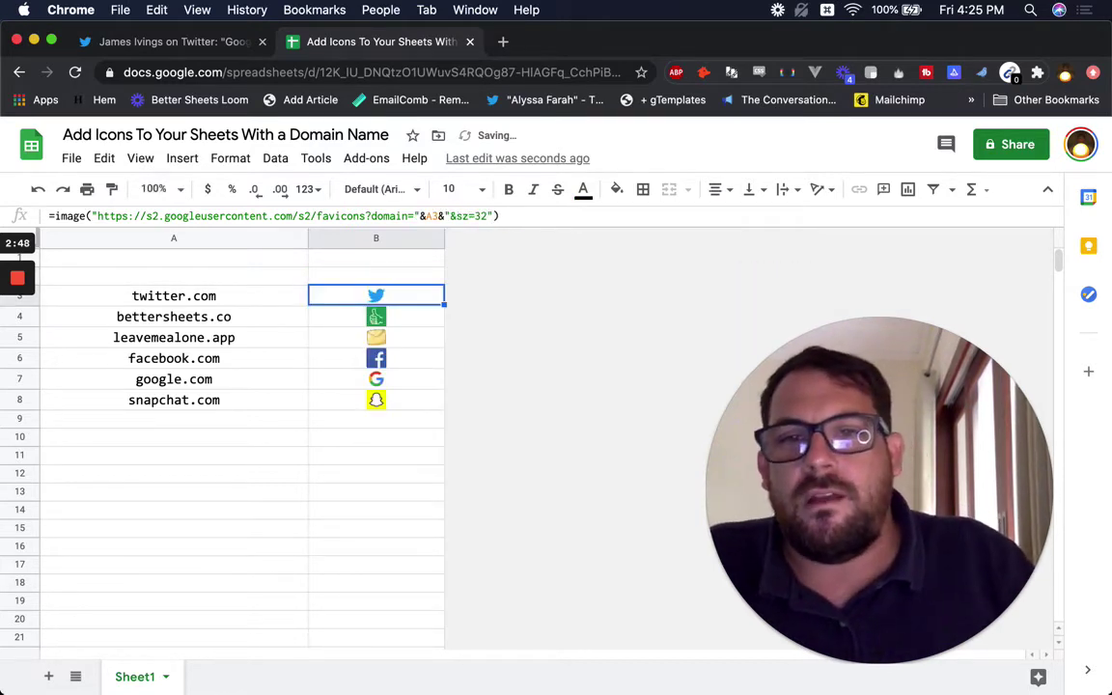
key("Up")
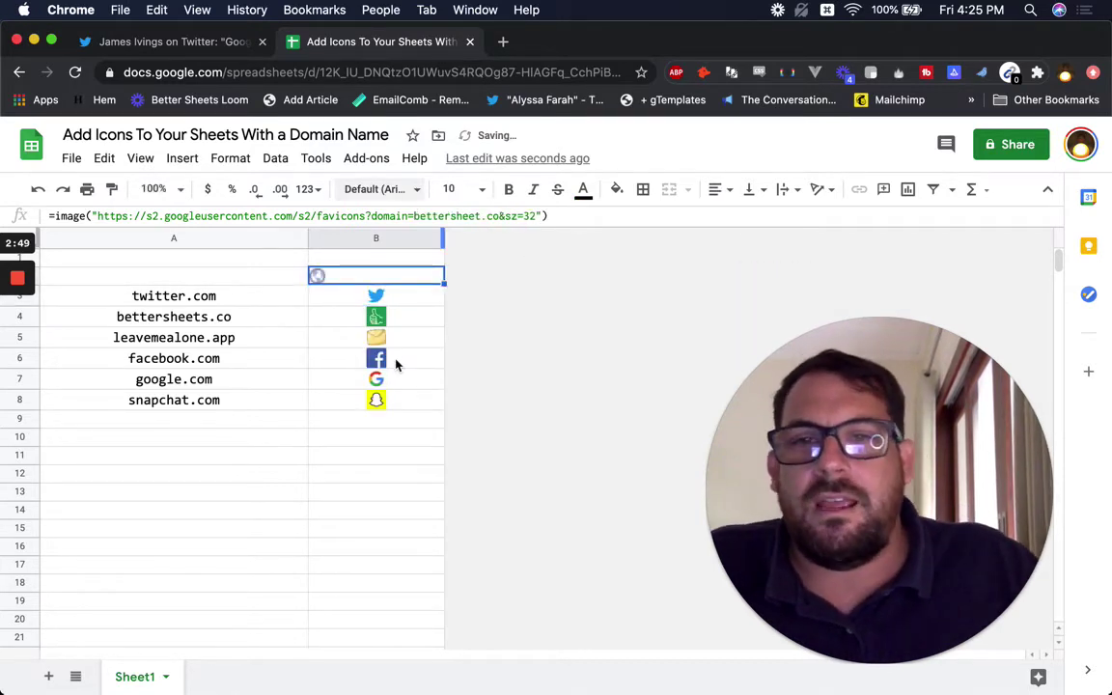
left_click(480, 216)
key("Return")
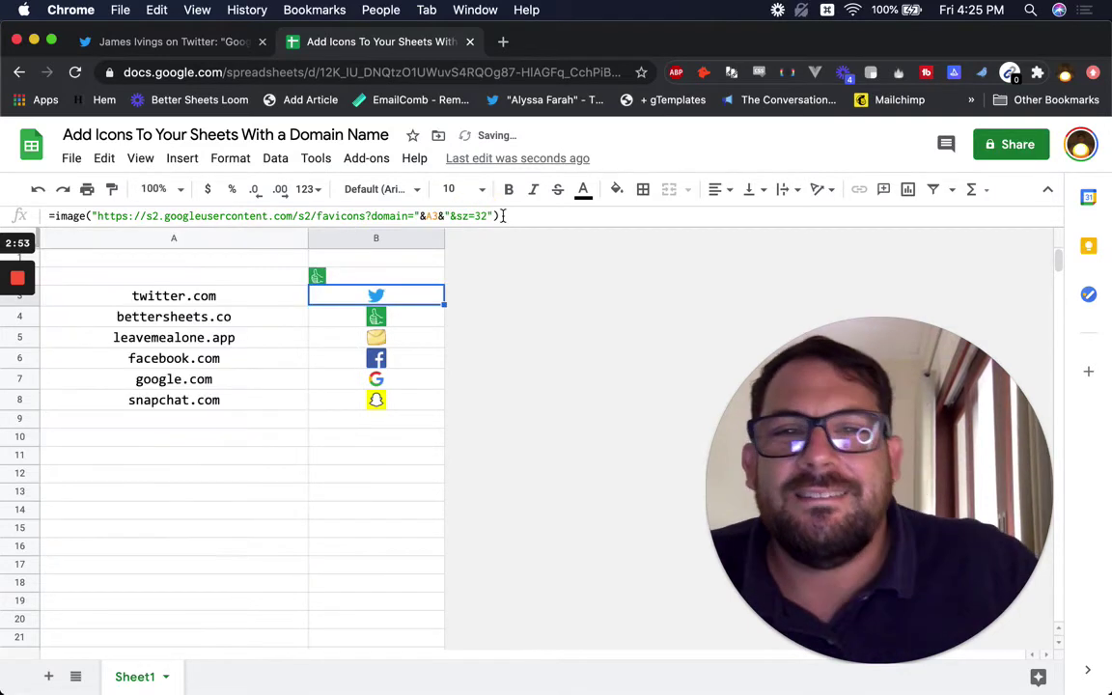
Step: Compare B2's hardcoded formula with the bettersheets.co domain cell A4
left_click(326, 278)
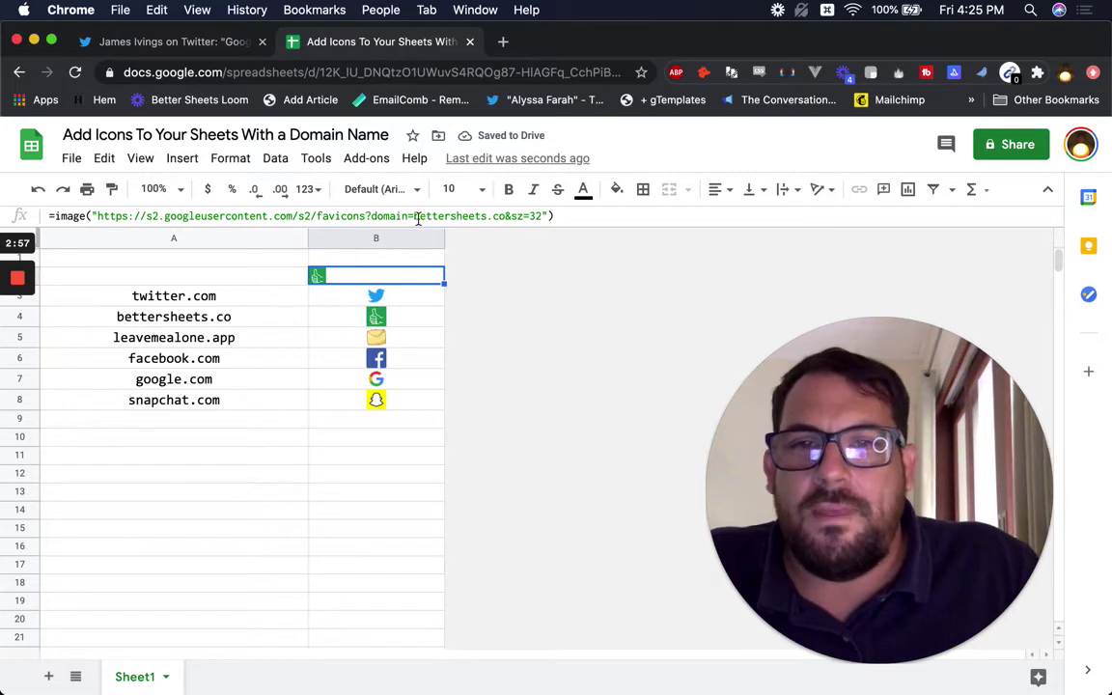
left_click(259, 318)
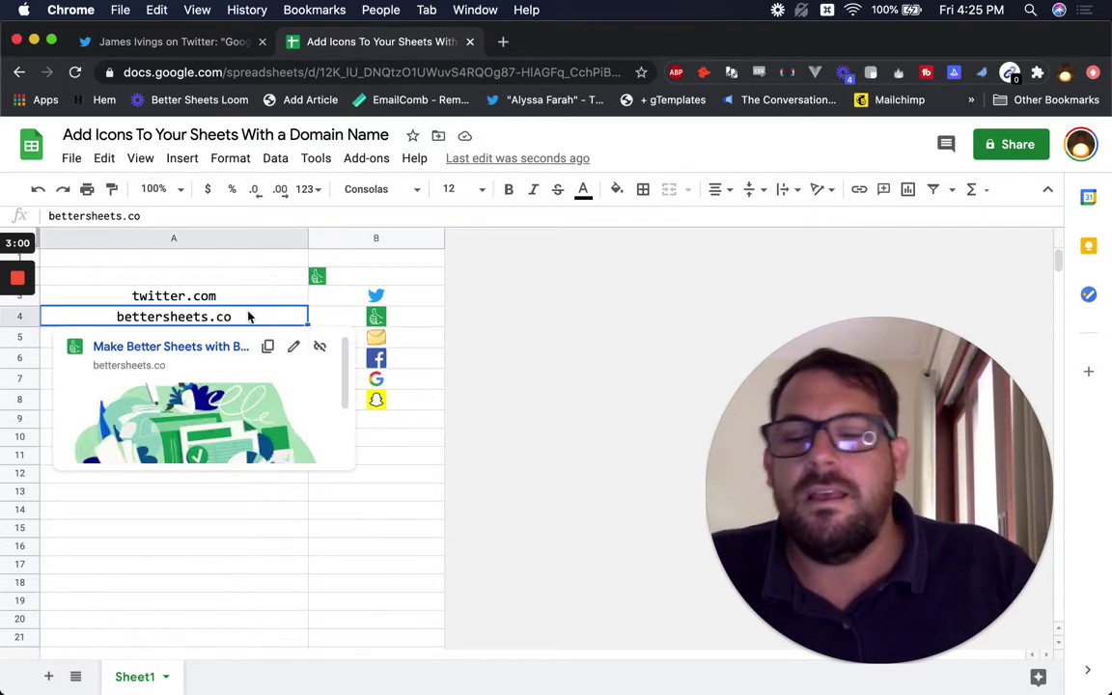
left_click(377, 278)
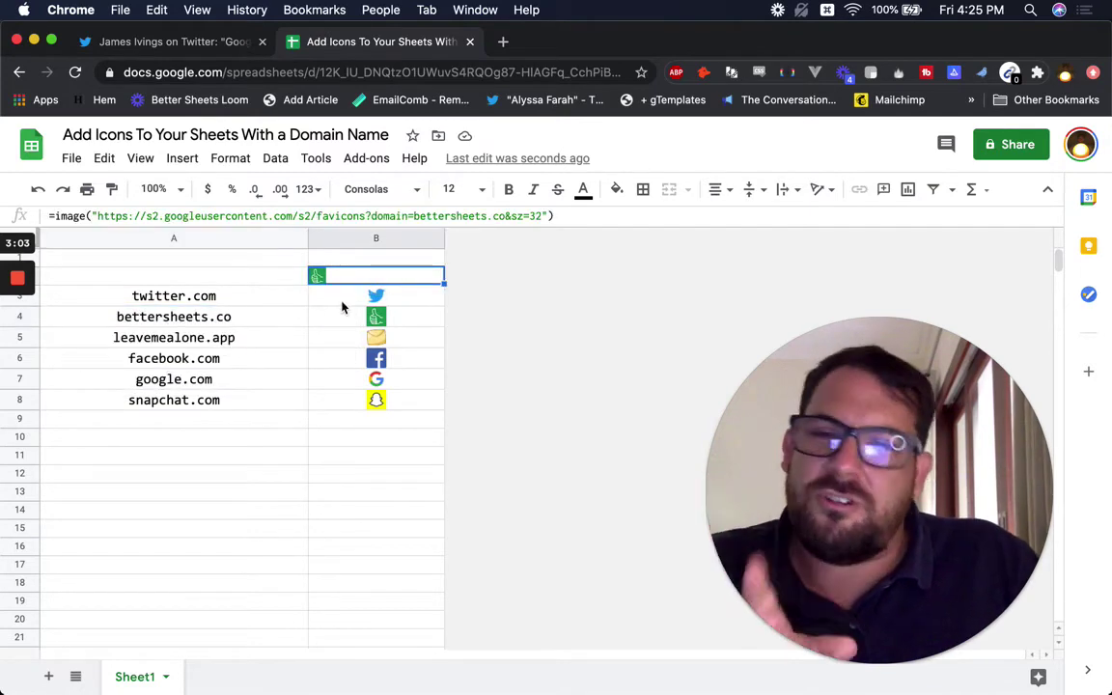
left_click(221, 321)
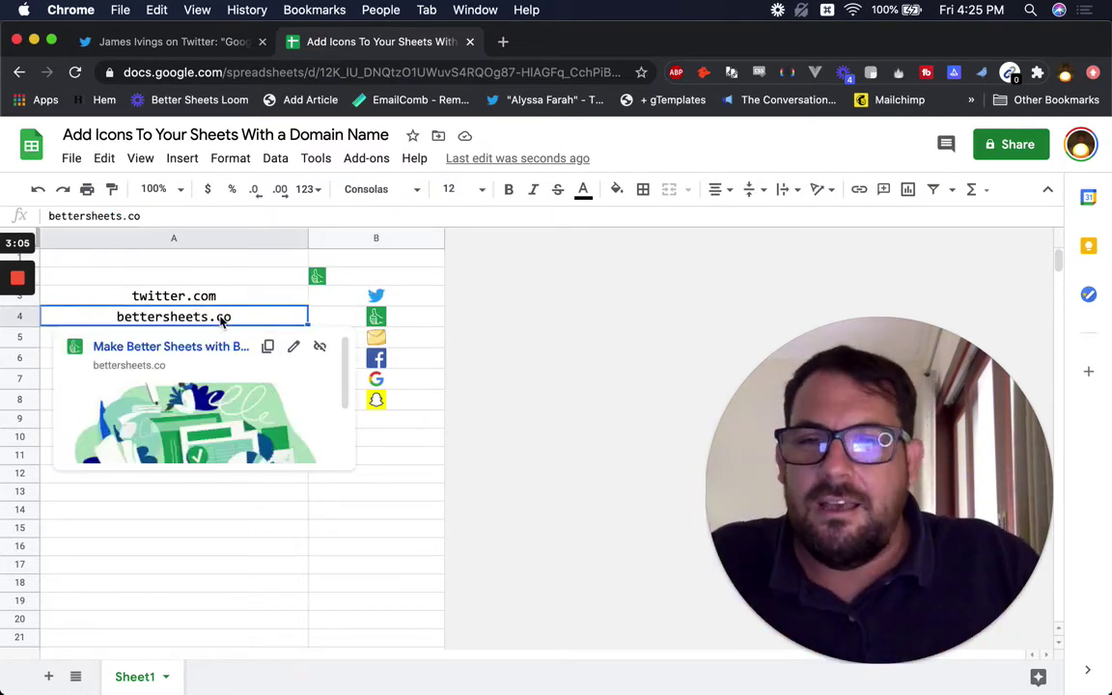
left_click(235, 494)
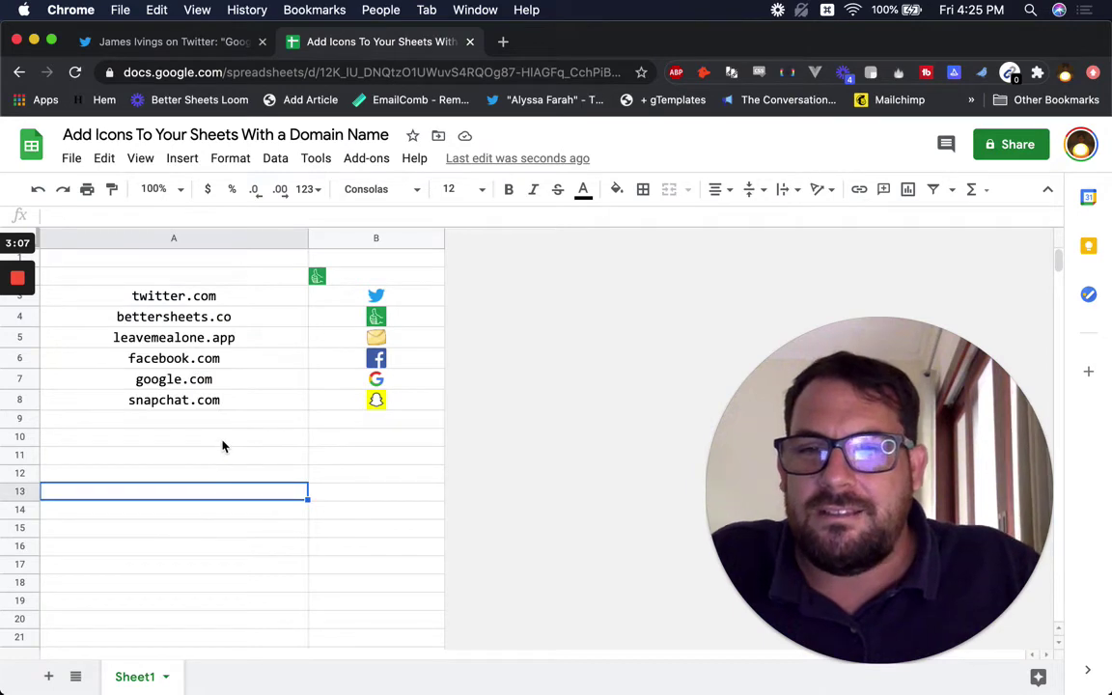
left_click(223, 447)
Step: Add a data-validation dropdown to A10 listing the domains from range A3:A8
right_click(223, 447)
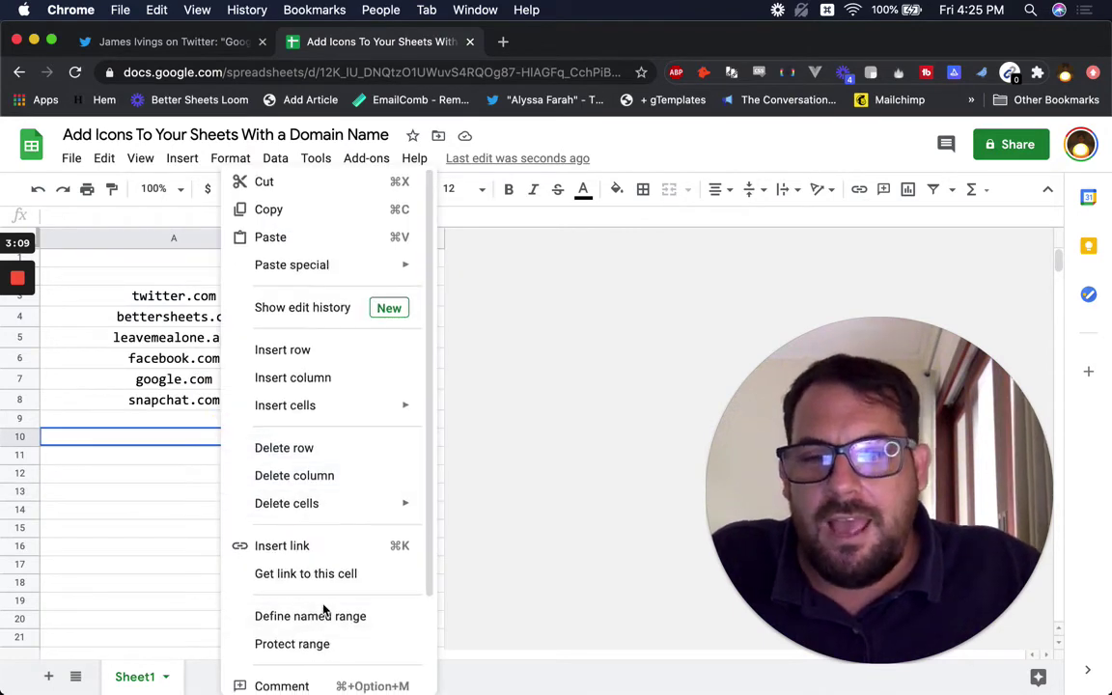
scroll(318, 676, "down", 2)
left_click(290, 680)
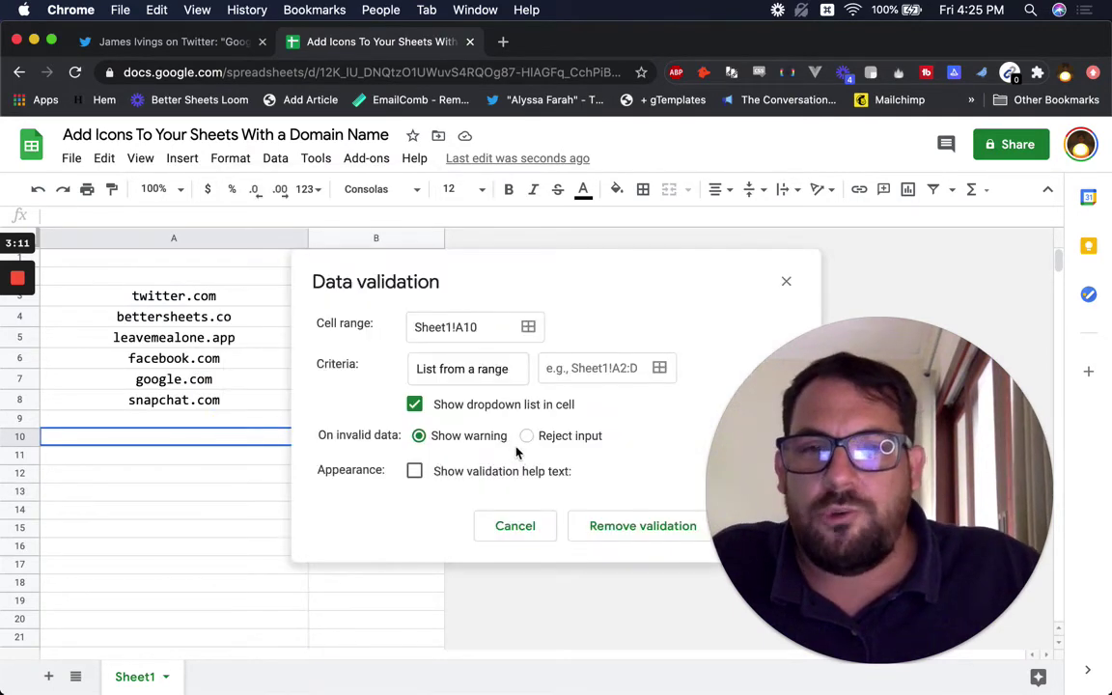
left_click(664, 369)
left_click(243, 298)
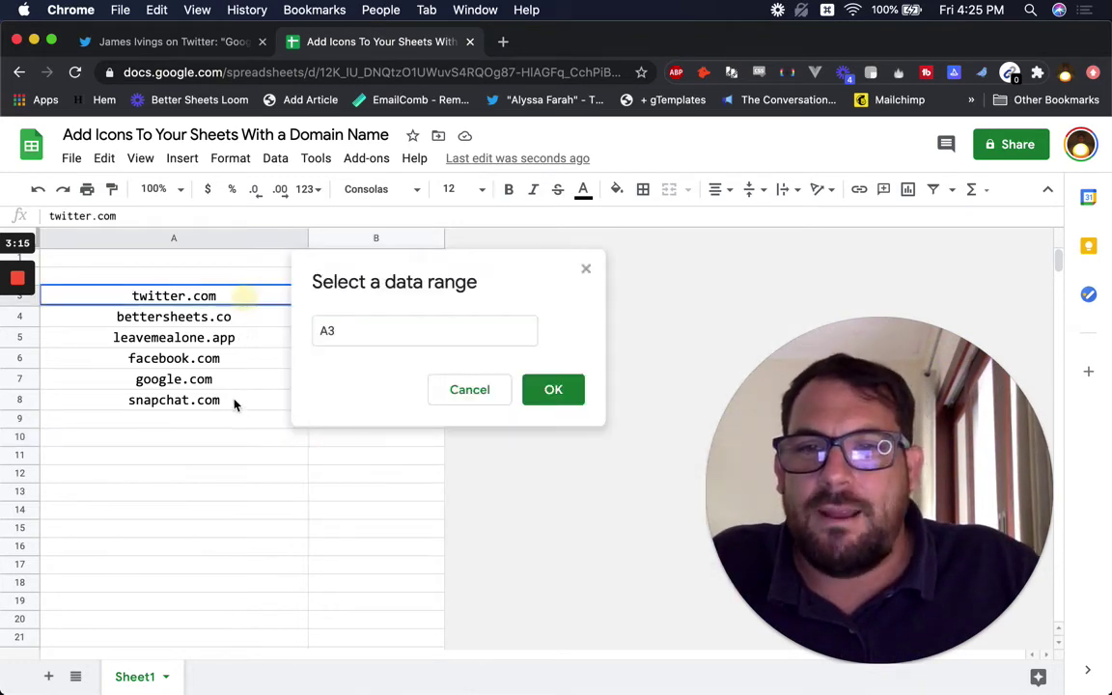
left_click(230, 405, "shift")
left_click(553, 389)
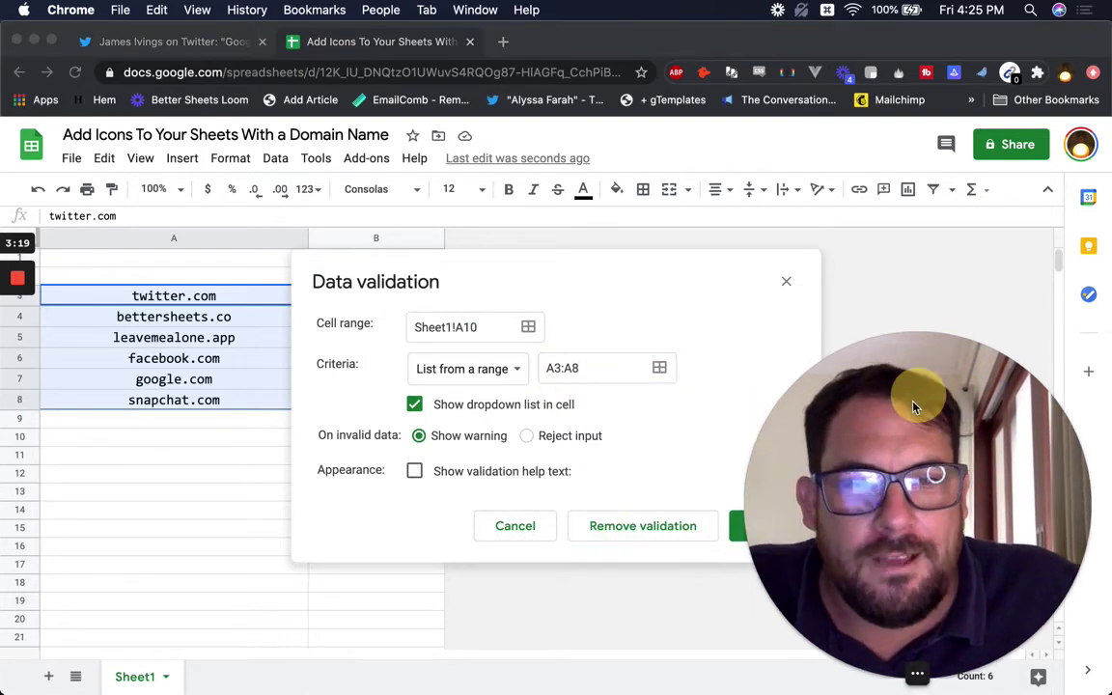
left_click(666, 475)
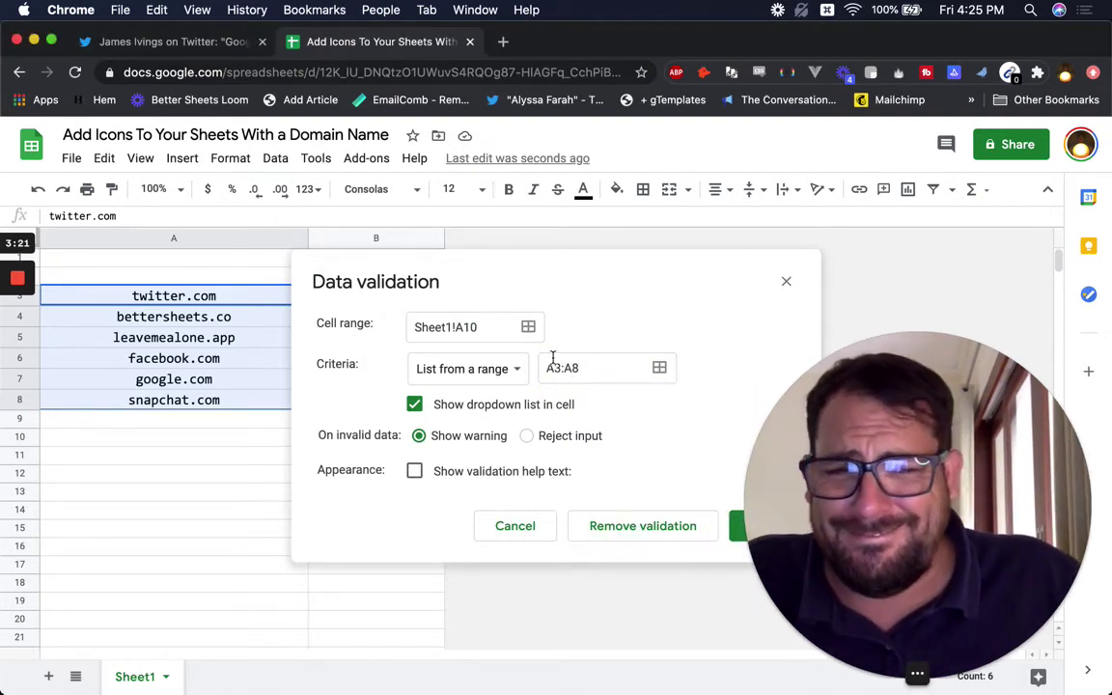
left_click(736, 531)
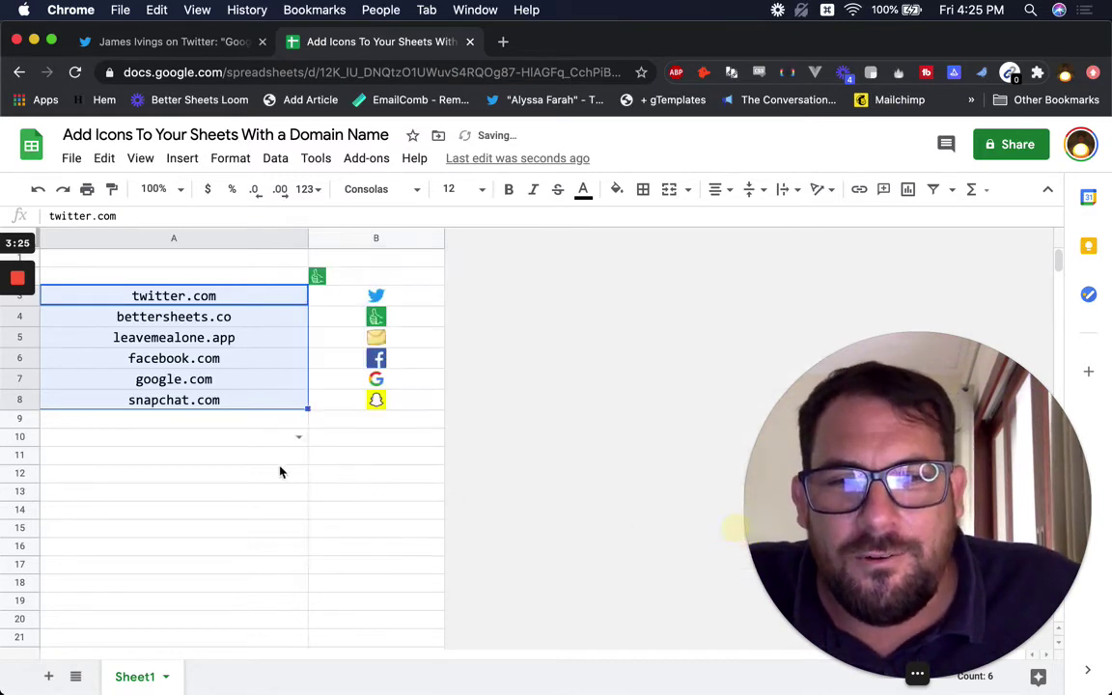
left_click(226, 447)
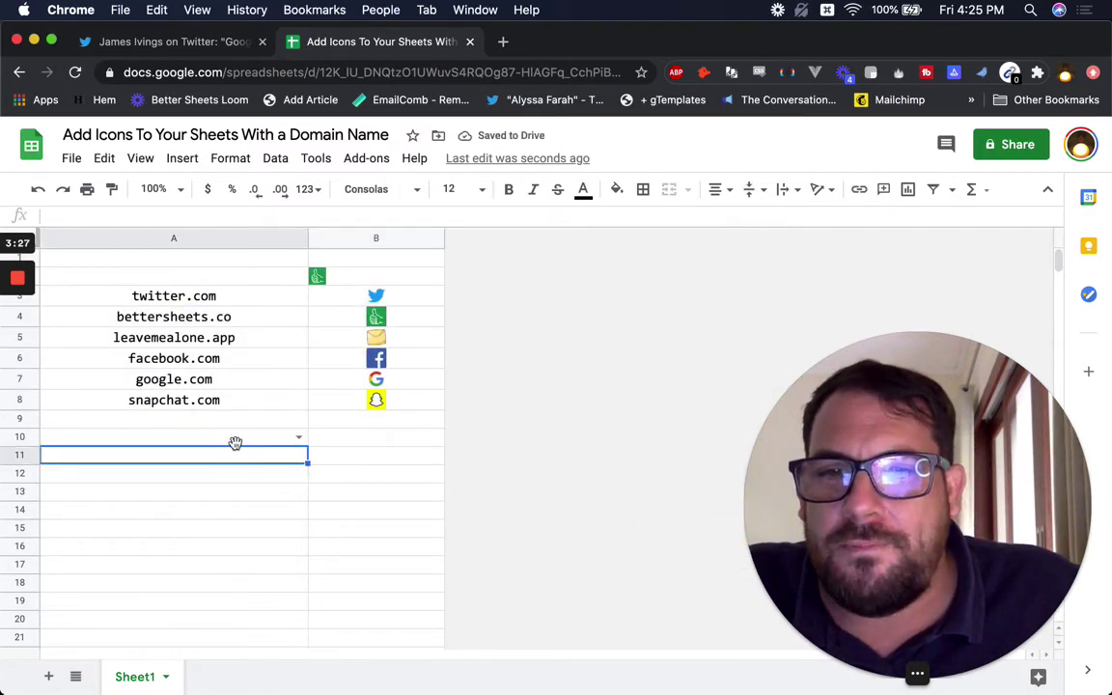
Step: Copy B7's favicon formula into B10 beside the dropdown
left_click(397, 387)
key("ctrl+c")
left_click(382, 421)
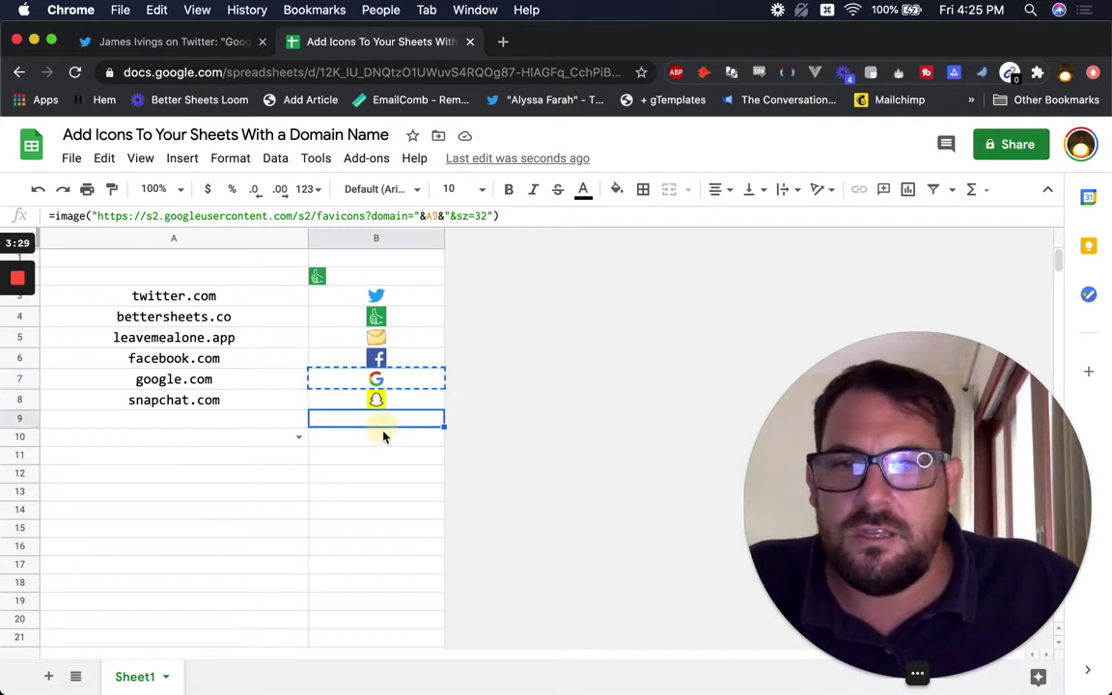
left_click(382, 436)
key("ctrl+v")
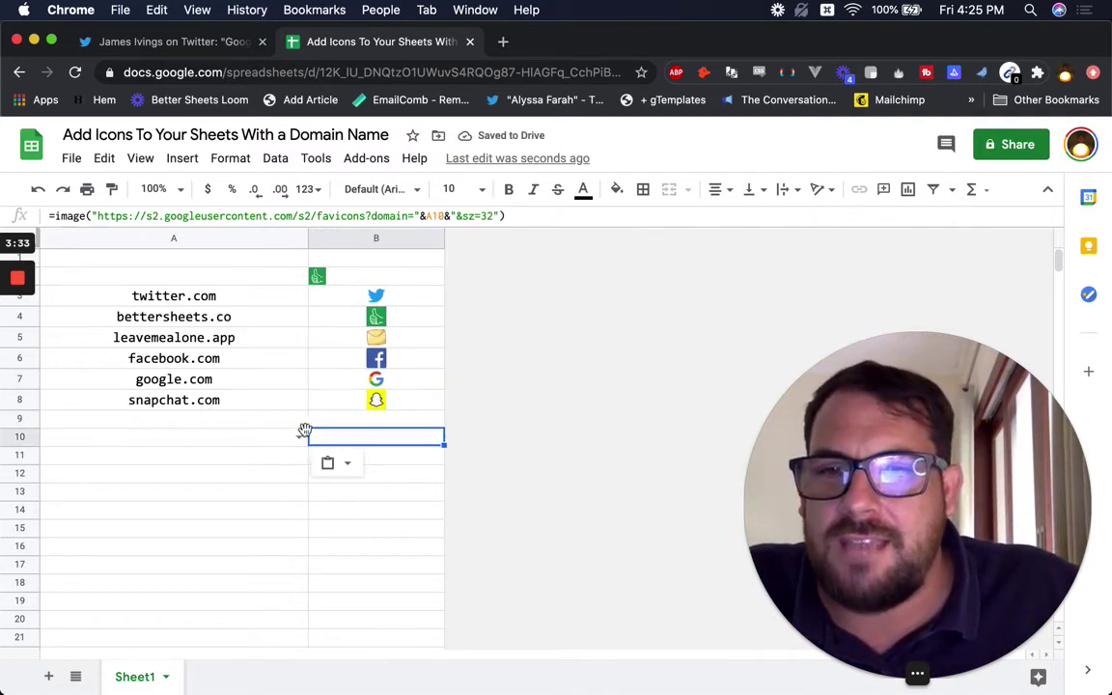
Step: Pick twitter.com, then bettersheets.co in A10 so B10 shows the matching favicon
left_click(193, 437)
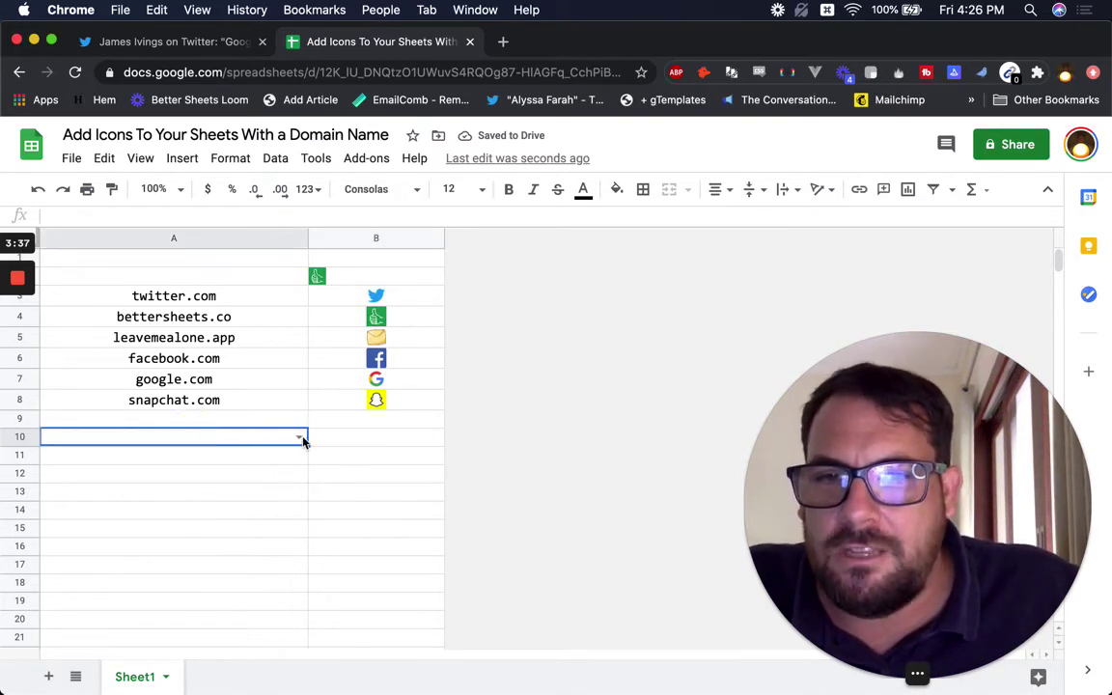
left_click(301, 436)
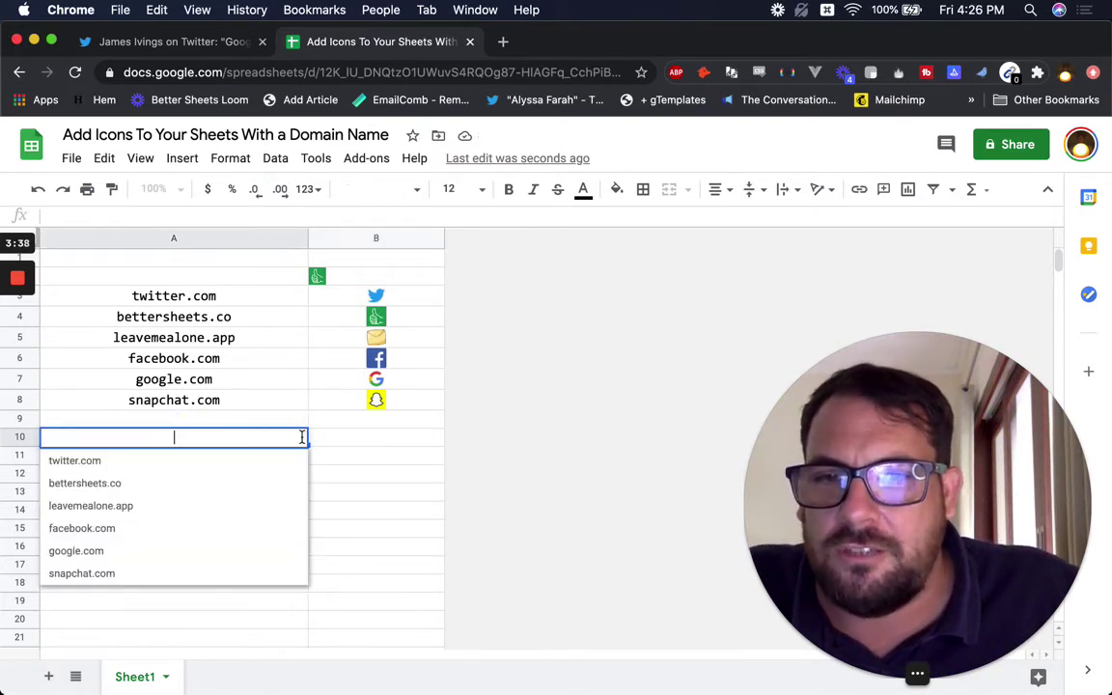
left_click(151, 469)
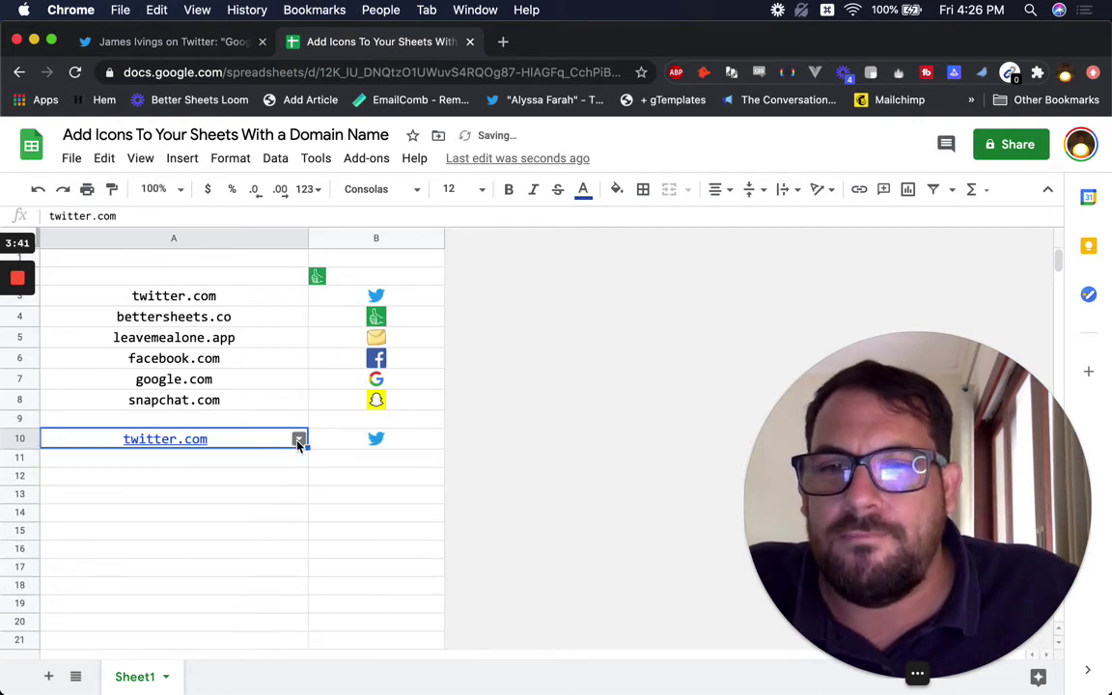
key("Return")
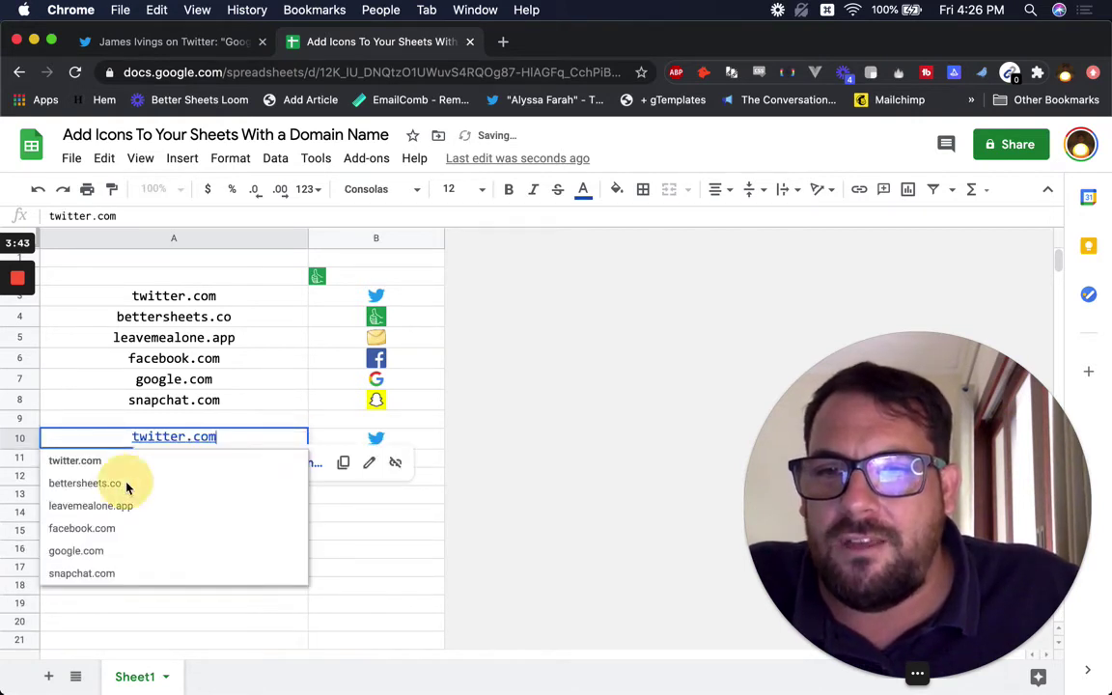
left_click(127, 484)
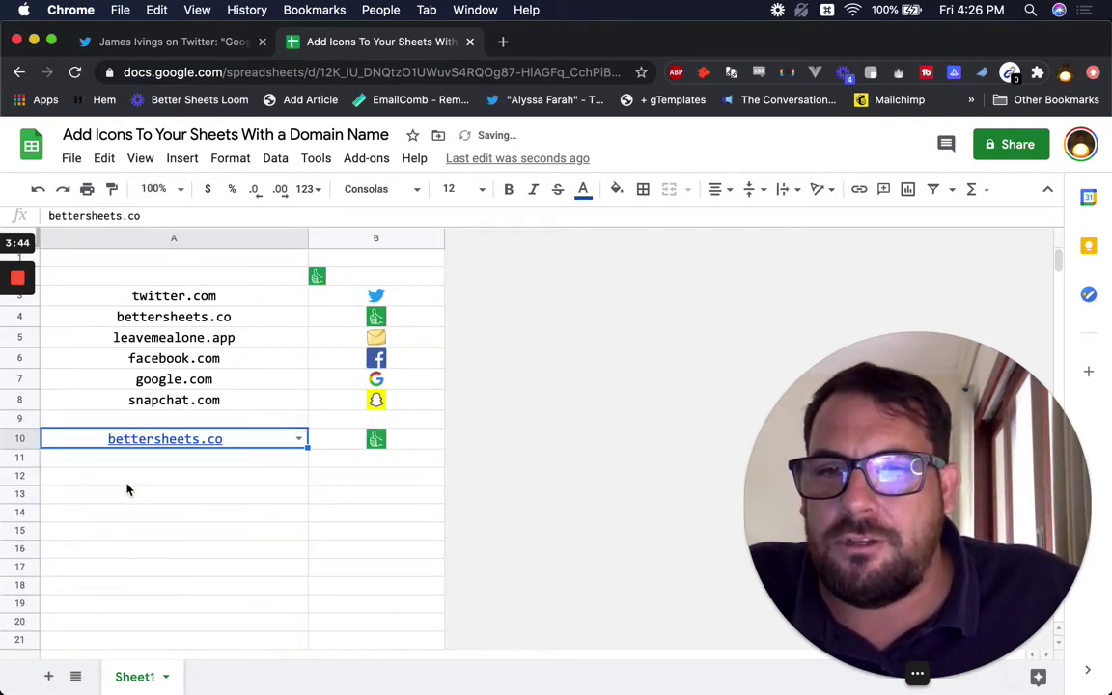
left_click(407, 443)
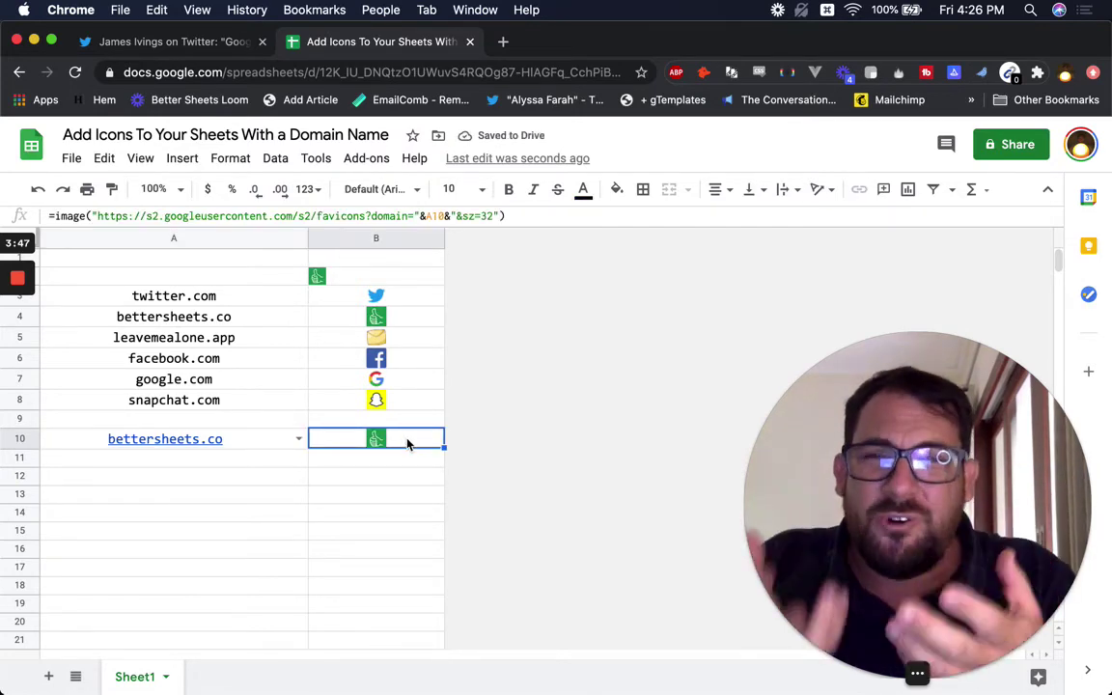